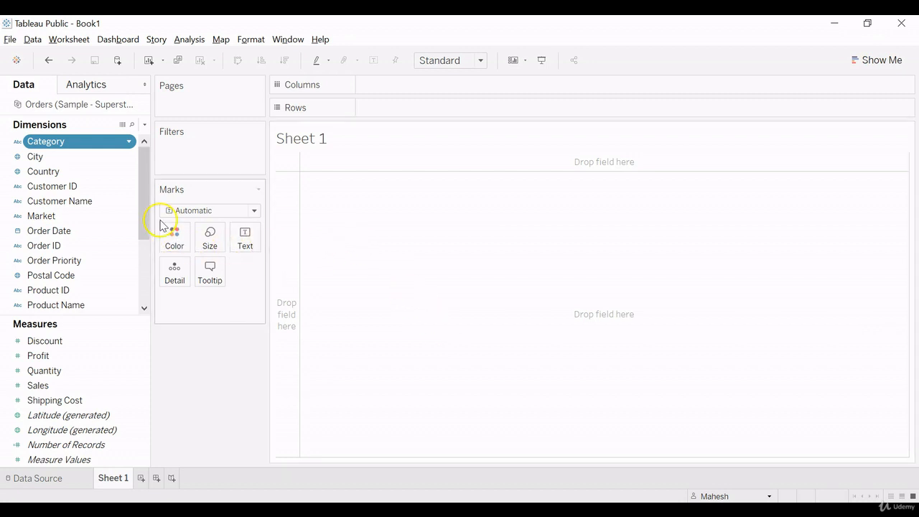
Build a bar chart of Sales by Category, with Sales on rows and Category on columns.
double_click(39, 386)
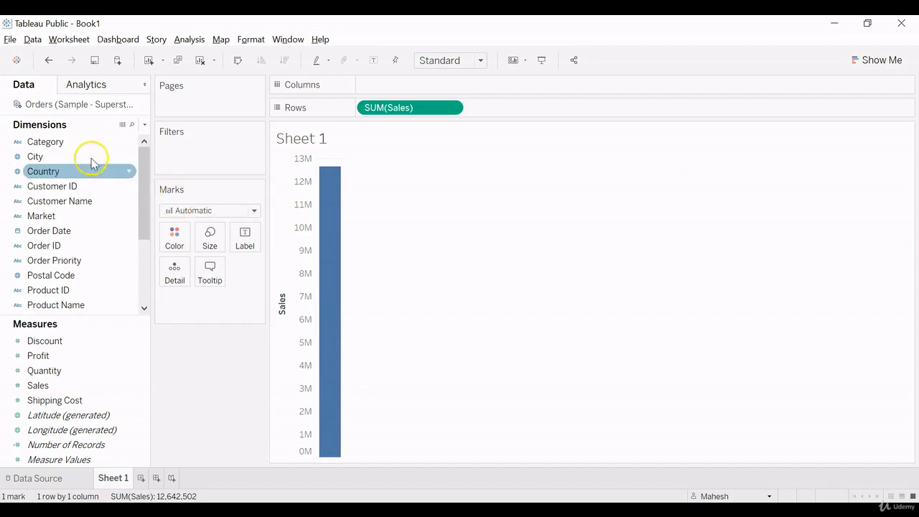
double_click(67, 142)
mouse_move(396, 197)
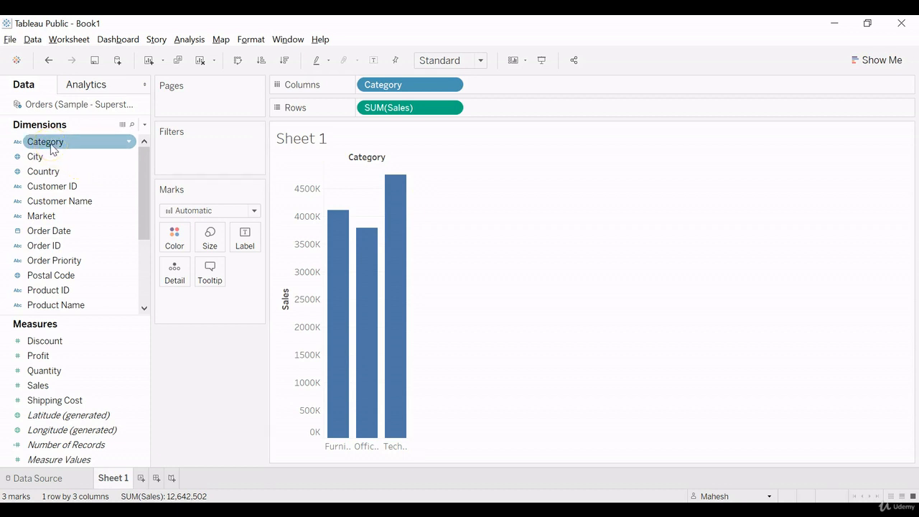
left_click_drag(52, 148, 192, 150)
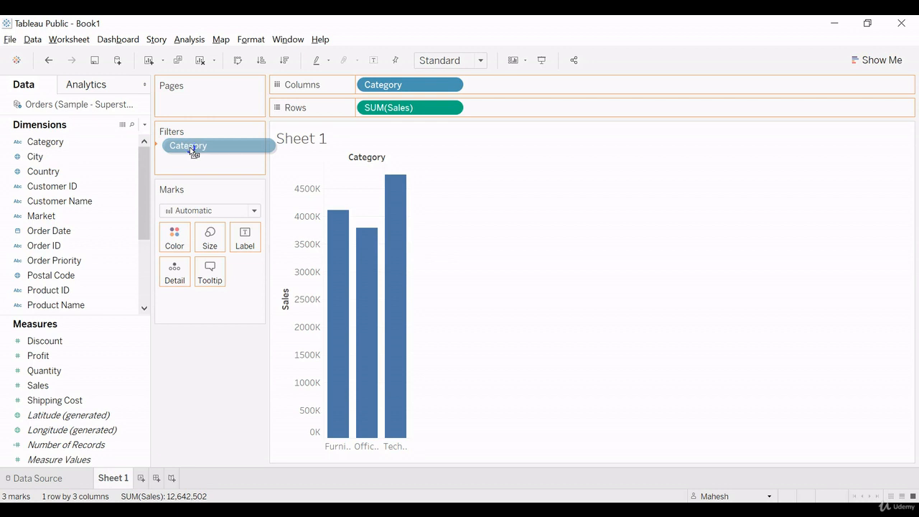
left_click_drag(192, 150, 191, 148)
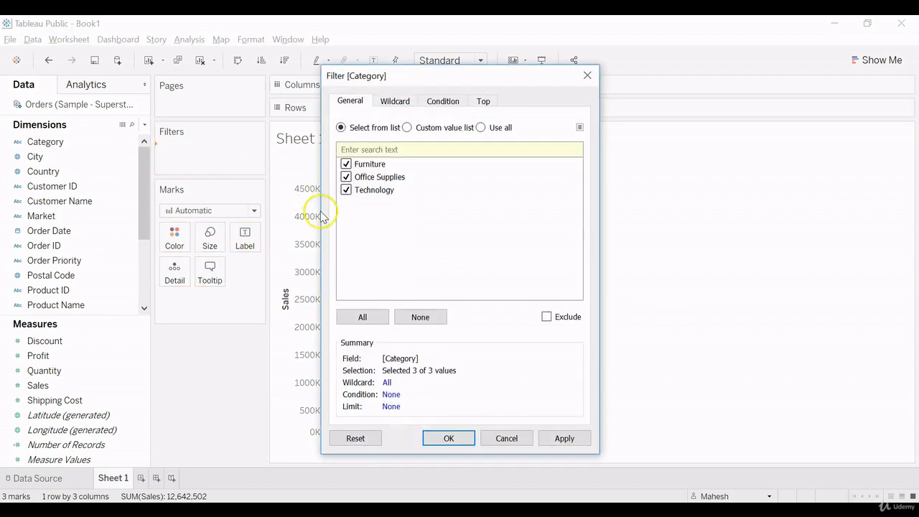
left_click(507, 438)
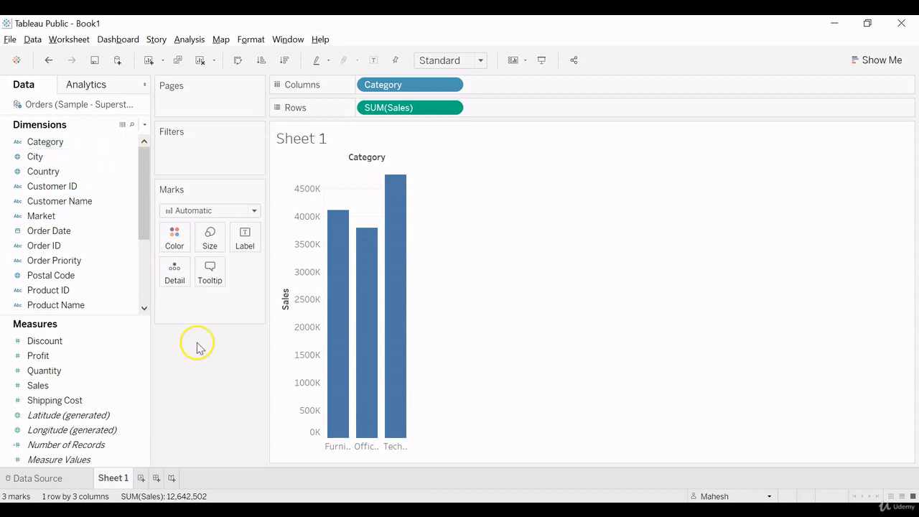
Show an interactive filter for the Category dimension beside the chart.
left_click(62, 141)
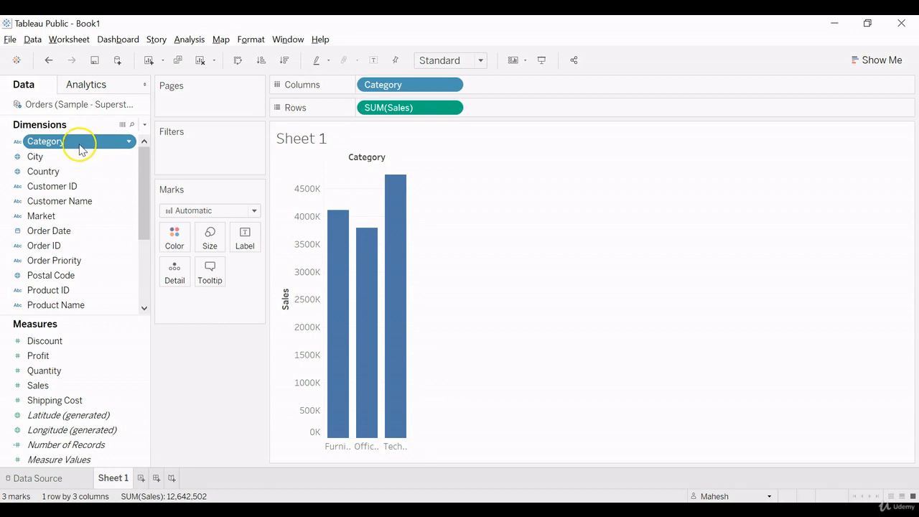
left_click(130, 146)
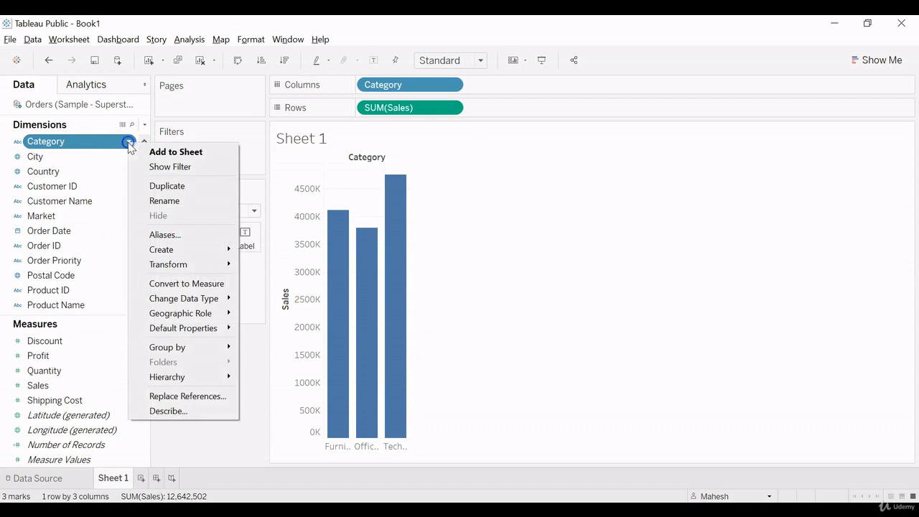
left_click(172, 173)
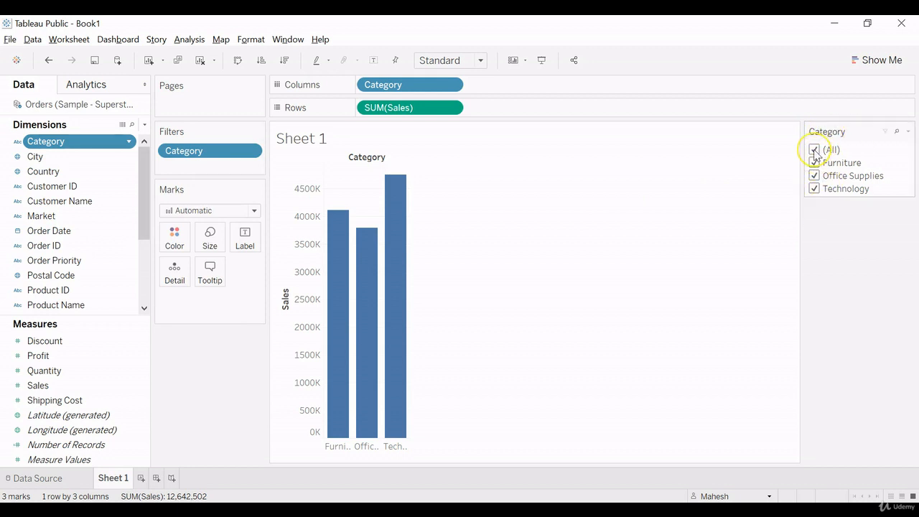
Try the Category filter by keeping only Furniture, adding Technology, and restoring all categories.
left_click(815, 150)
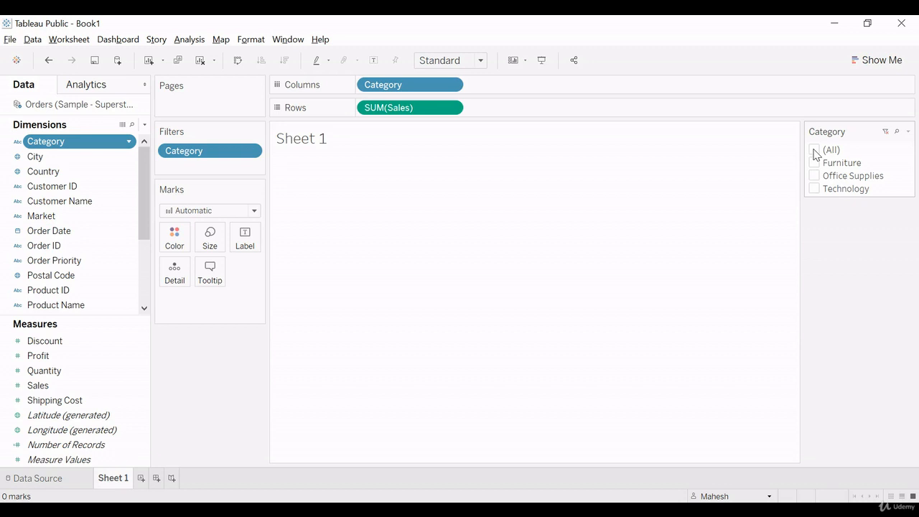
left_click(815, 162)
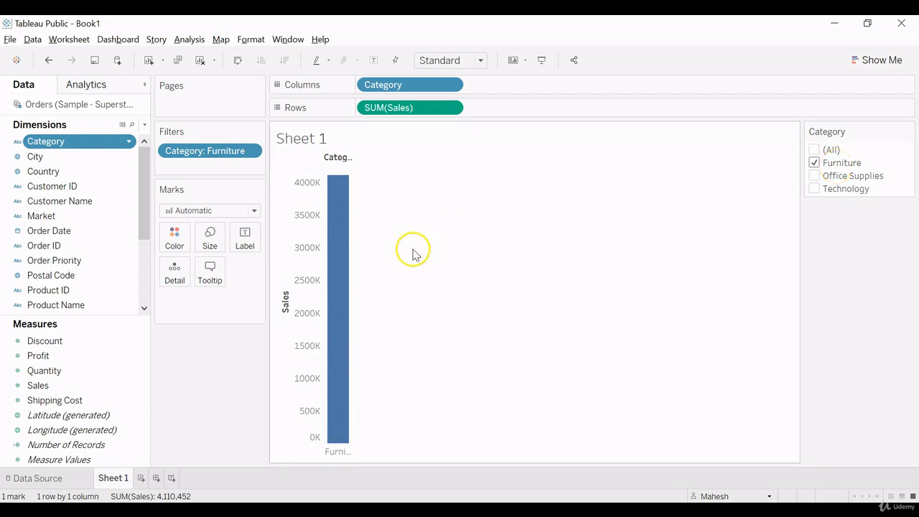
left_click(814, 189)
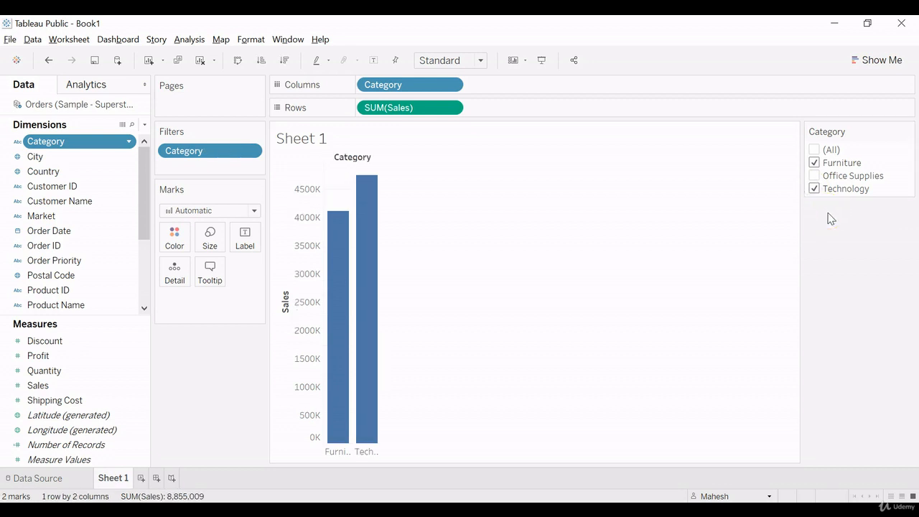
left_click(814, 150)
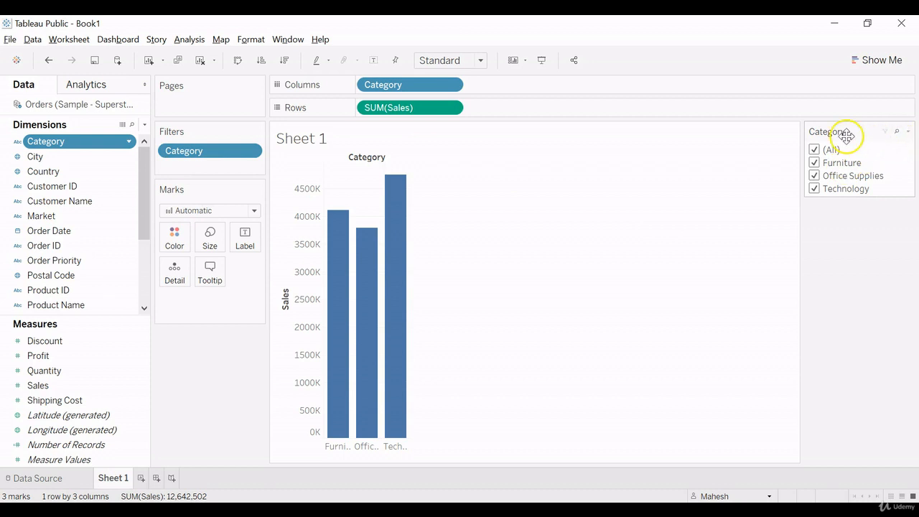
left_click(909, 134)
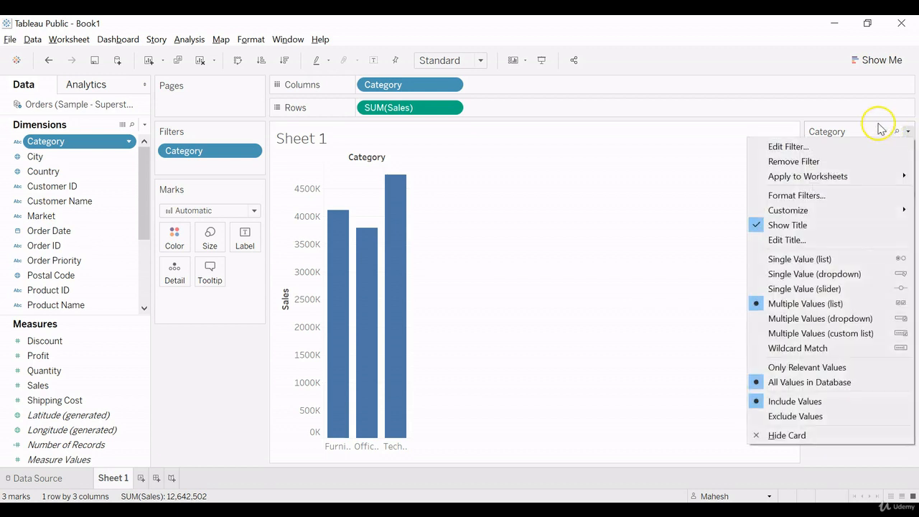
left_click(860, 108)
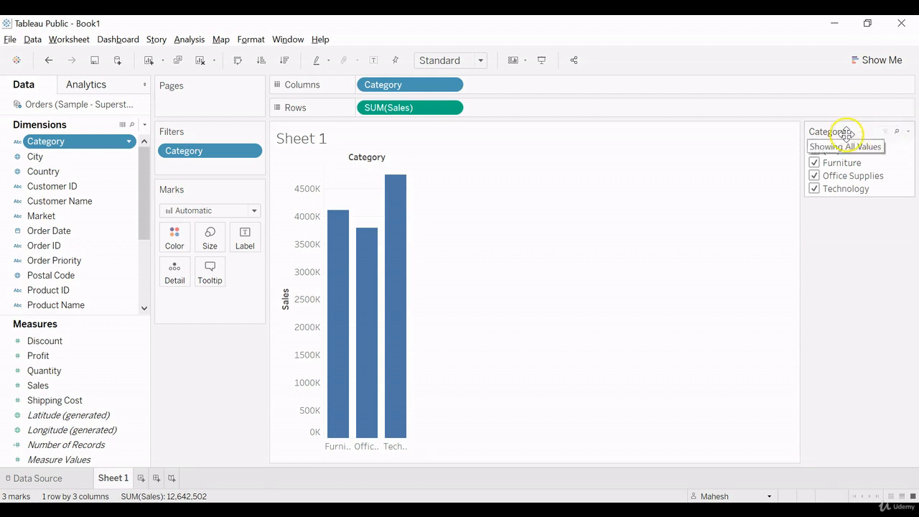
Format the Category filter's title text in italic Terminal font at size 18.
left_click(910, 135)
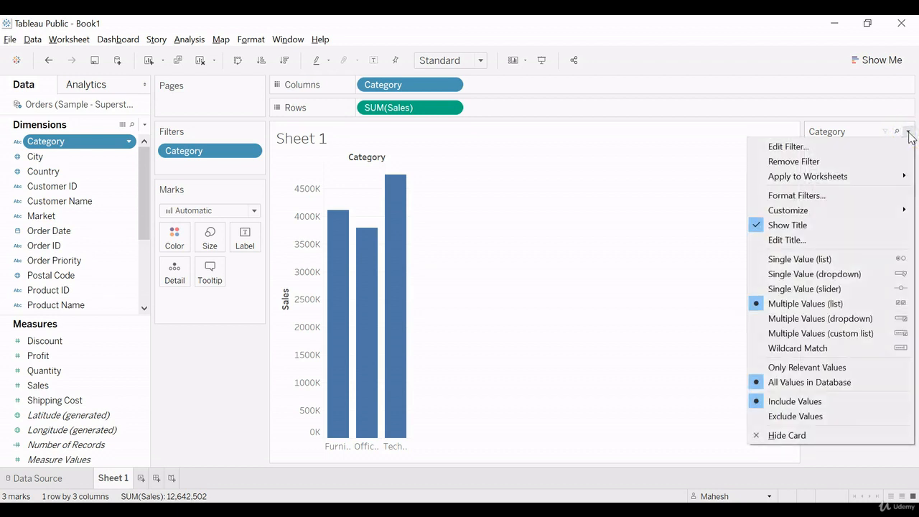
left_click(817, 146)
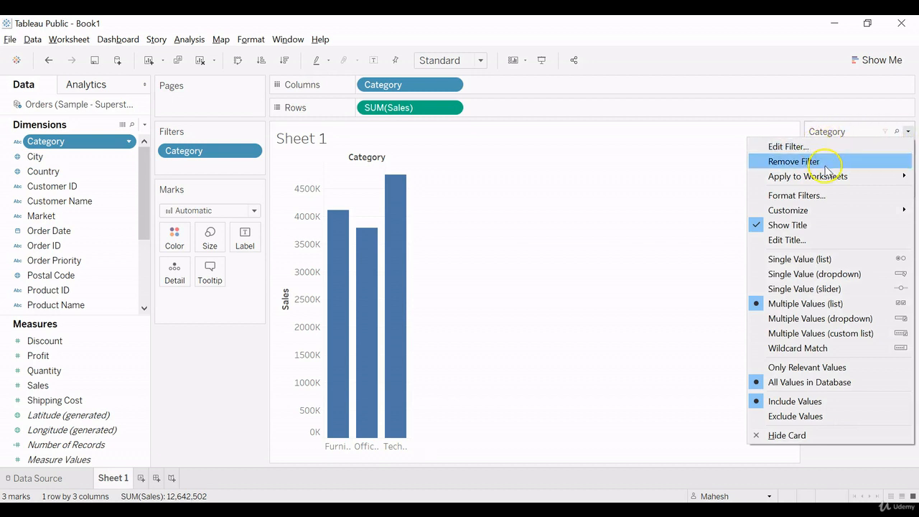
mouse_move(831, 181)
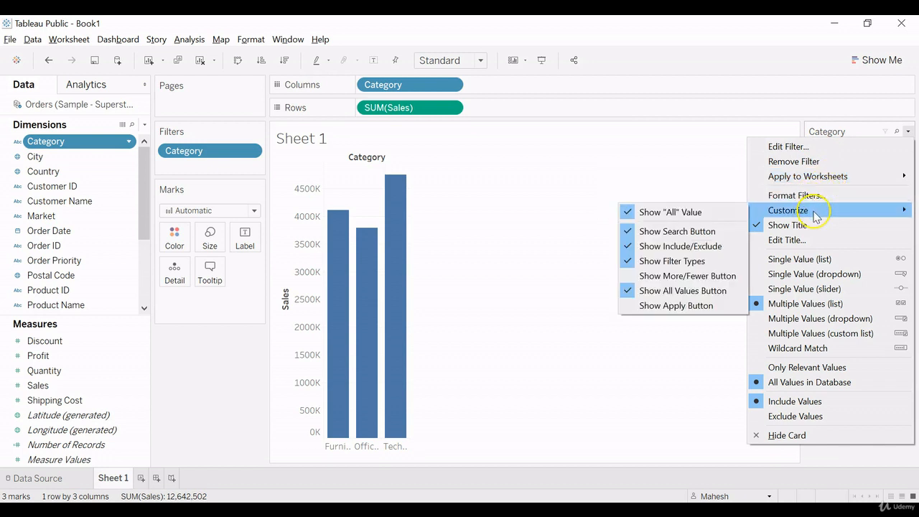
left_click(792, 241)
left_click_drag(383, 222, 289, 217)
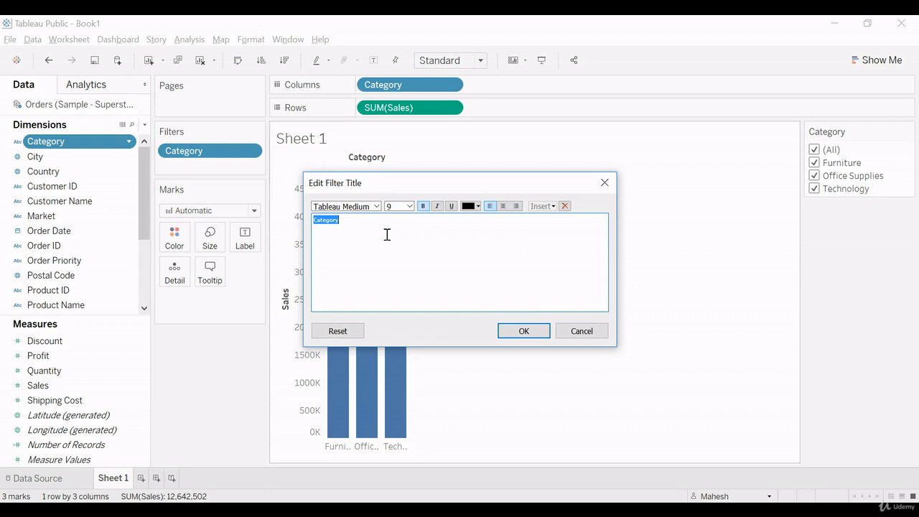
left_click(437, 206)
left_click(377, 206)
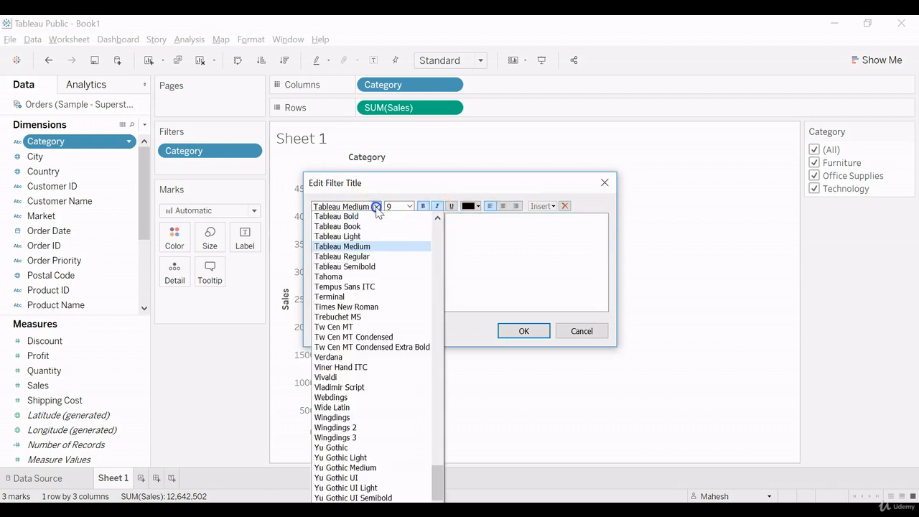
left_click(347, 296)
left_click(409, 206)
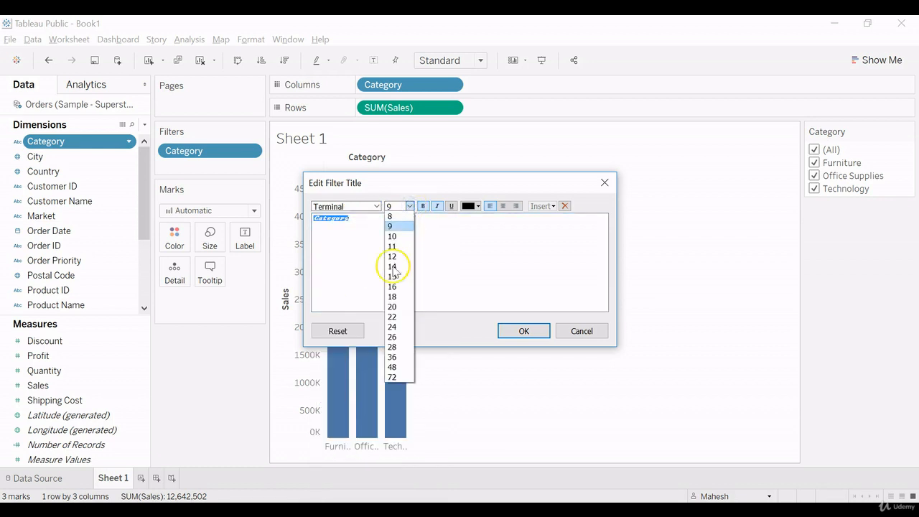
left_click(392, 296)
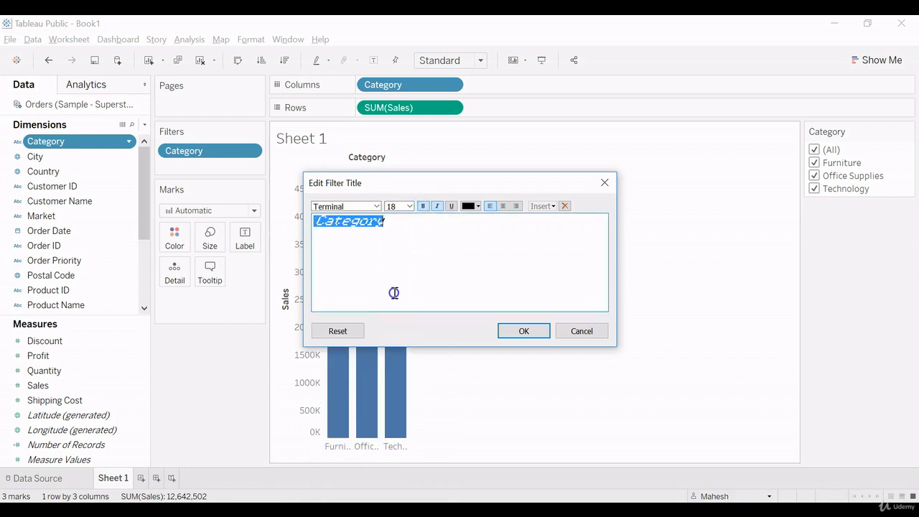
left_click(503, 332)
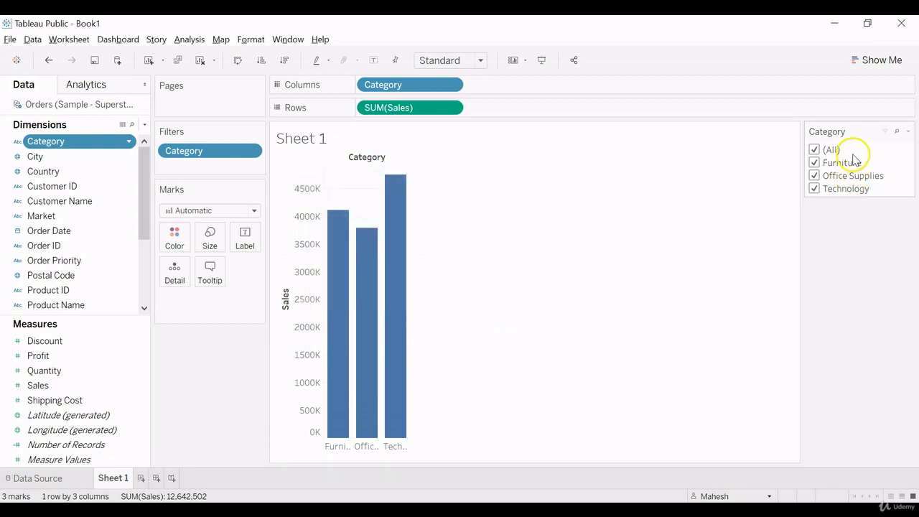
left_click(908, 132)
left_click(806, 239)
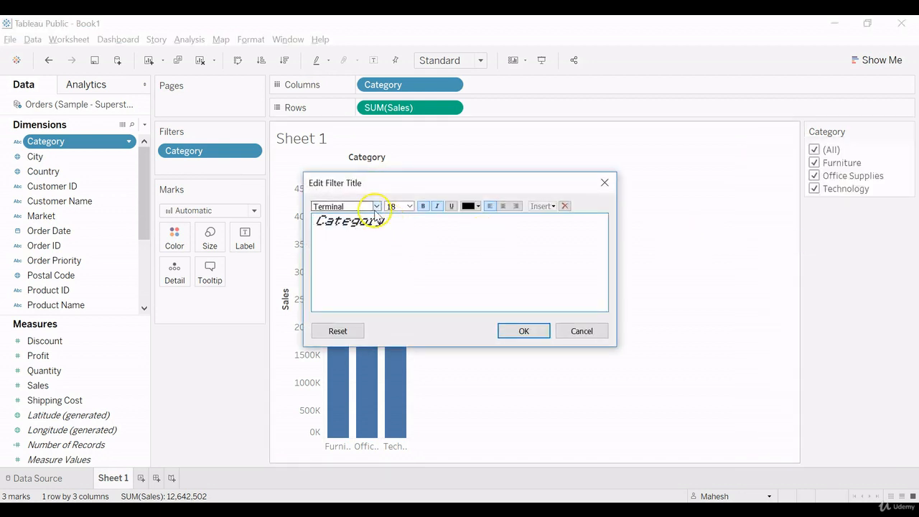
left_click(376, 206)
left_click(477, 242)
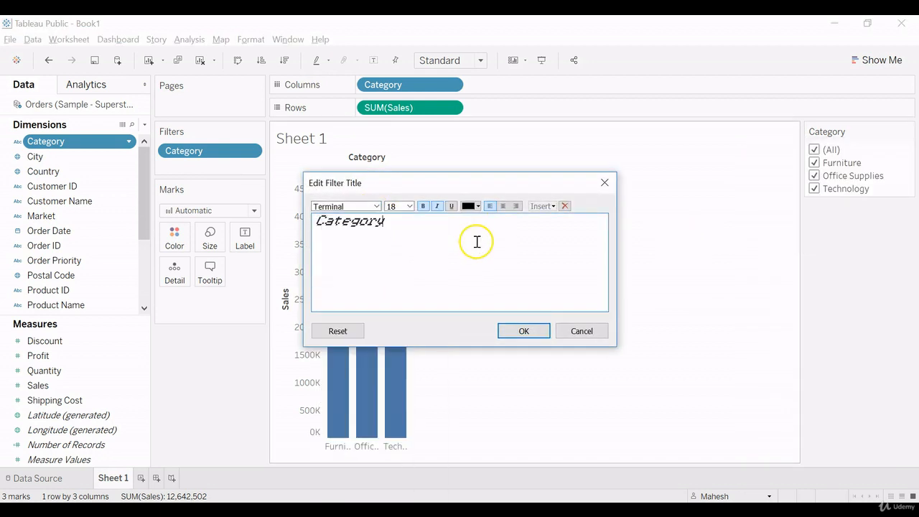
left_click(569, 329)
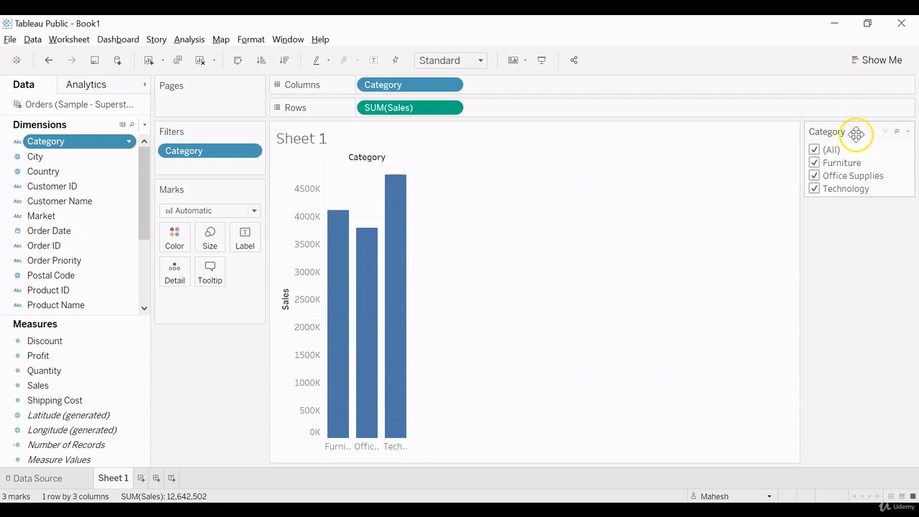
Change the Category filter's display to Single Value (list).
left_click(909, 132)
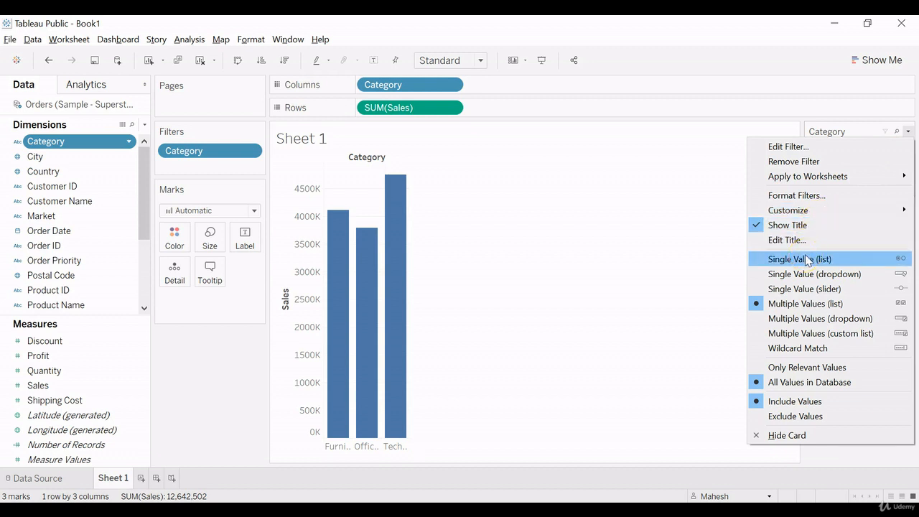
left_click(790, 256)
left_click(800, 263)
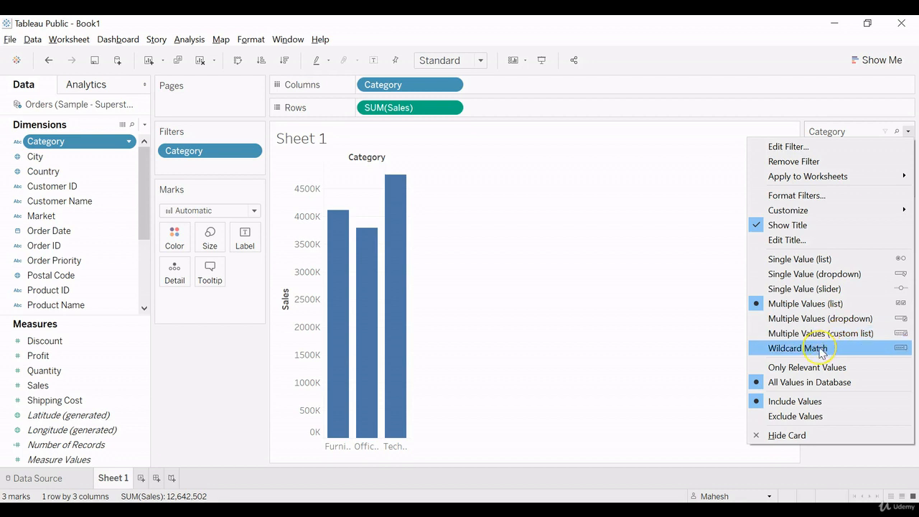
left_click(830, 264)
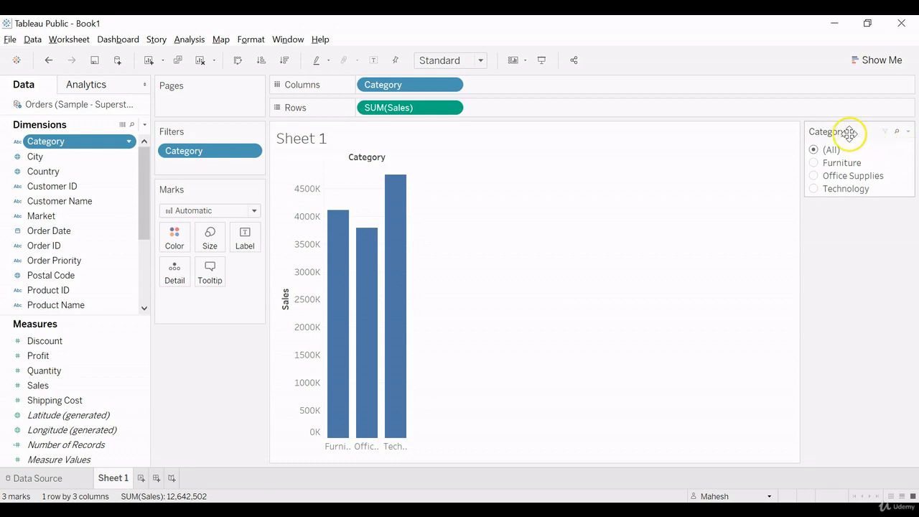
Try the single-value Category filter with Furniture and with Office Supplies, and reset it to all values.
left_click(814, 163)
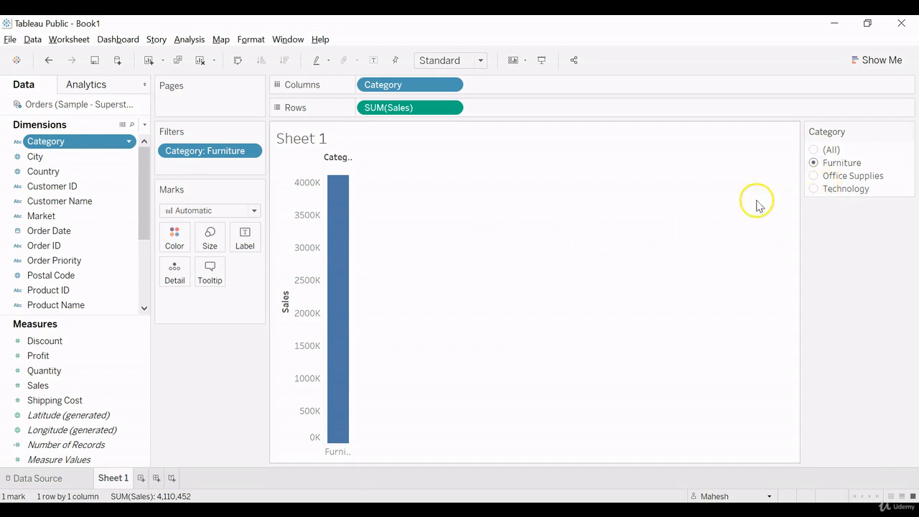
left_click(816, 177)
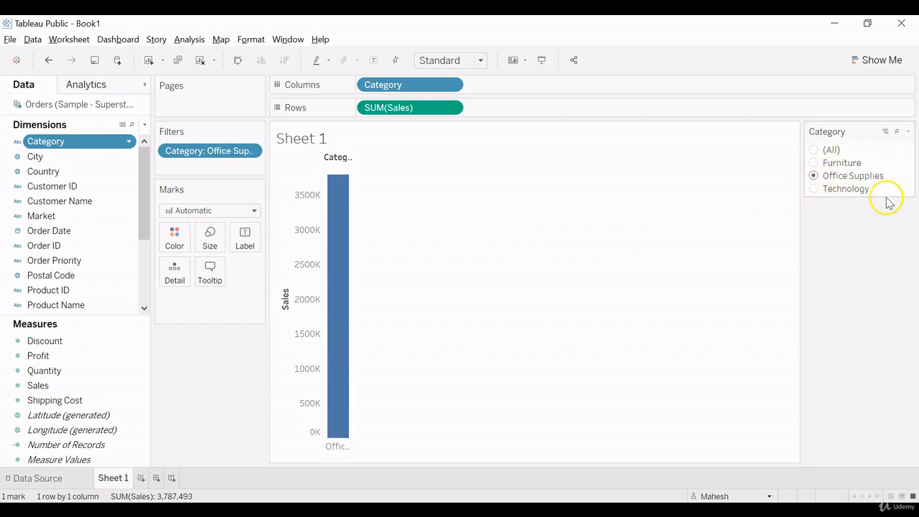
left_click(887, 132)
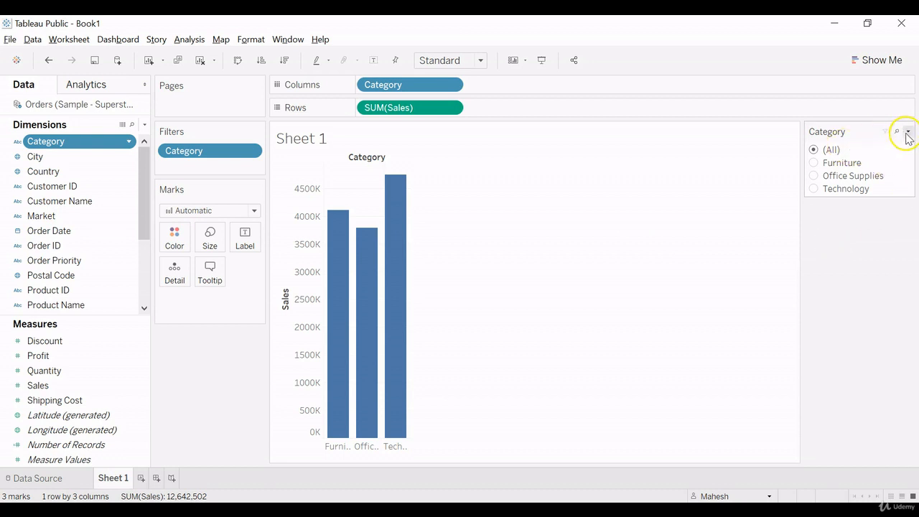
Change the Category filter's display to Single Value (dropdown) and look through its list of choices.
left_click(908, 132)
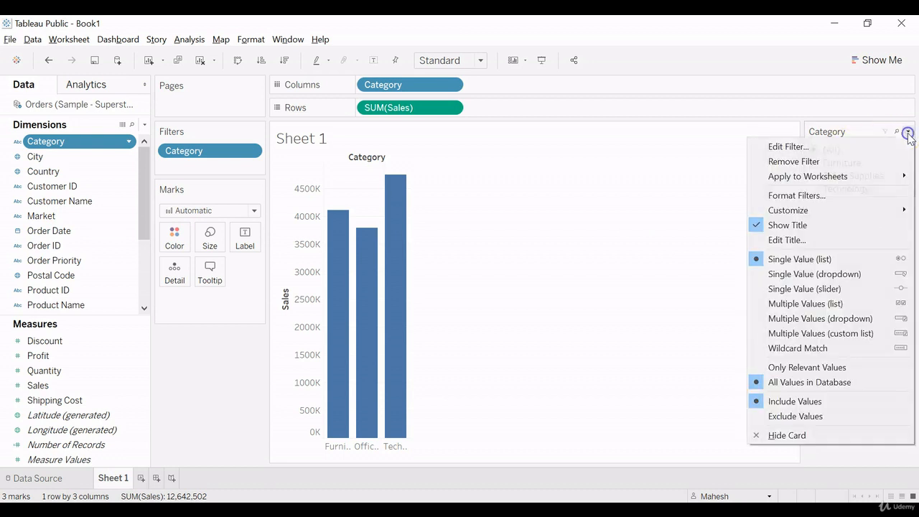
left_click(801, 276)
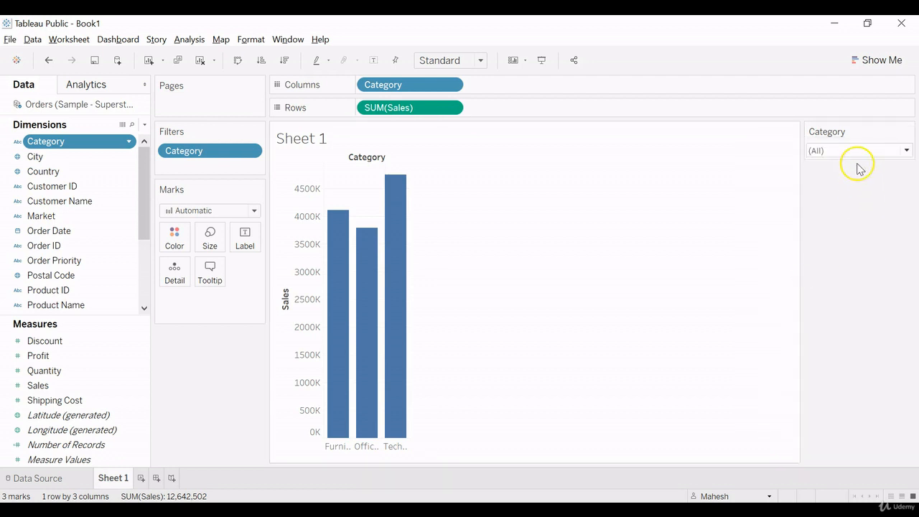
left_click(908, 150)
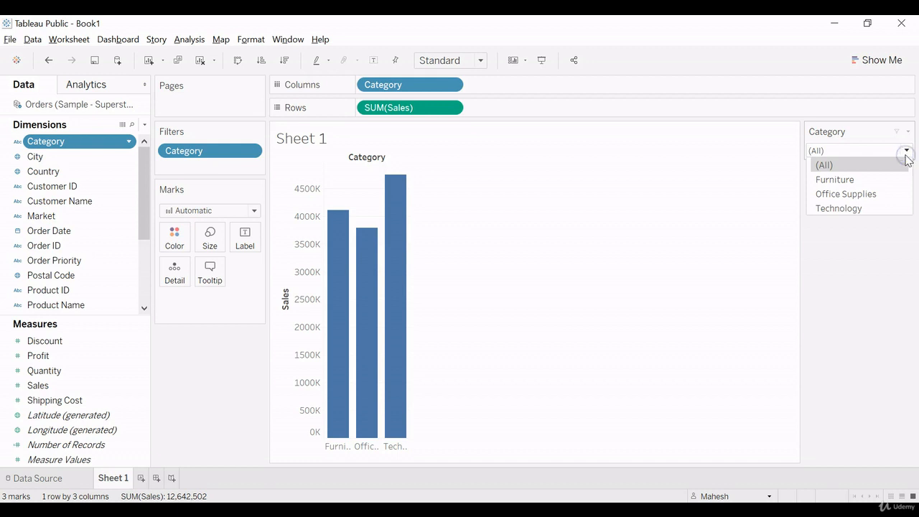
left_click(859, 138)
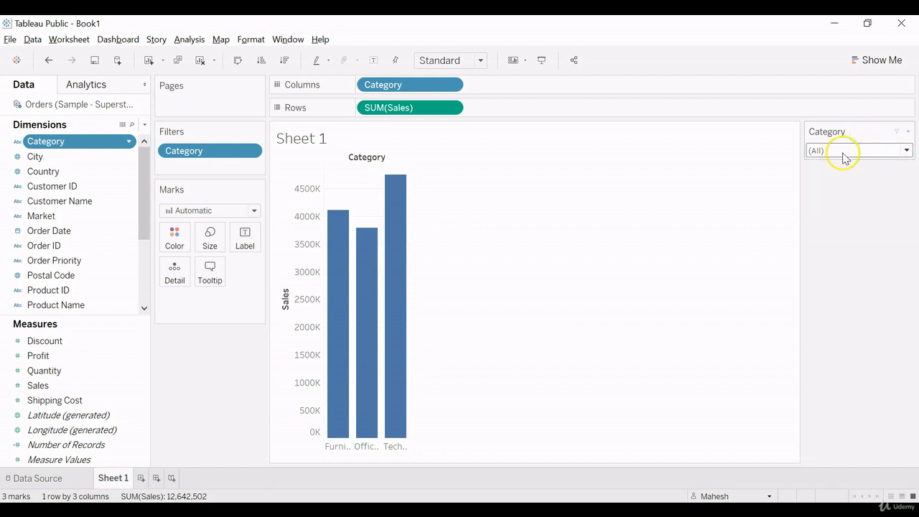
Filter the chart to Office Supplies with the single-value Category dropdown, and reset the filter to all values.
left_click(906, 152)
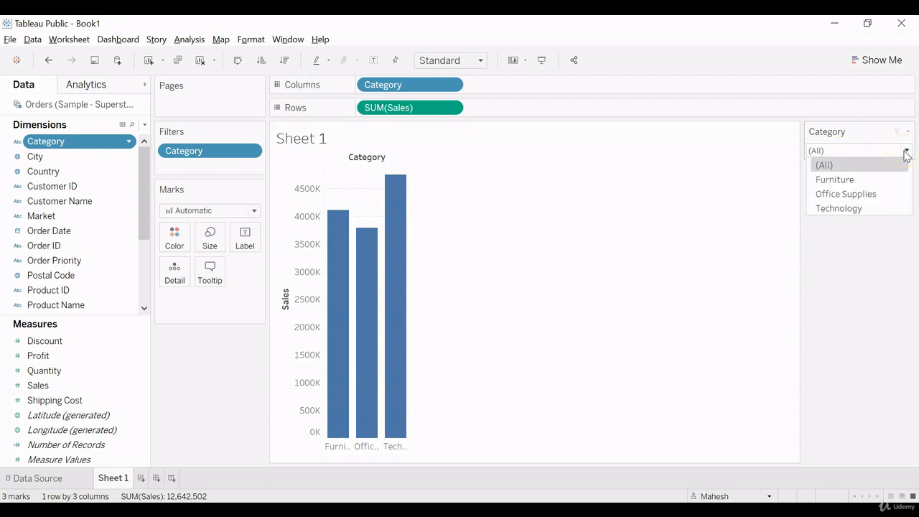
left_click(857, 195)
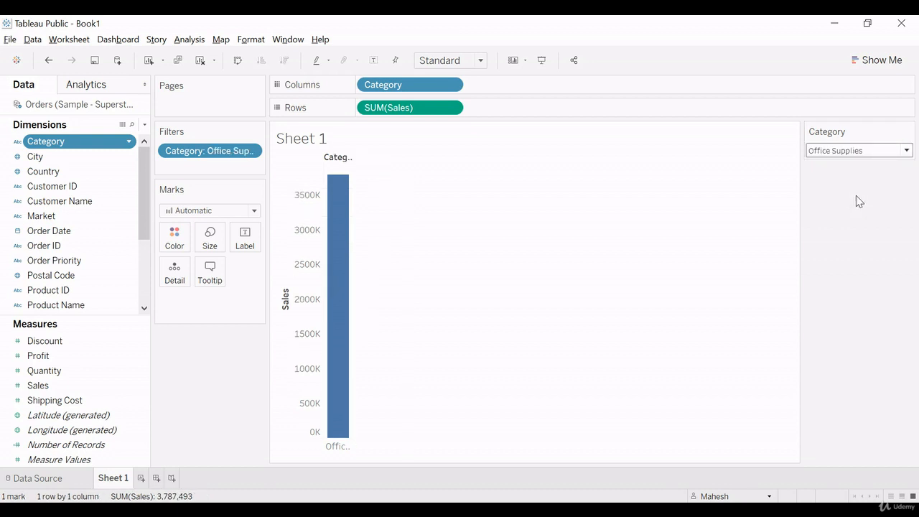
left_click(898, 133)
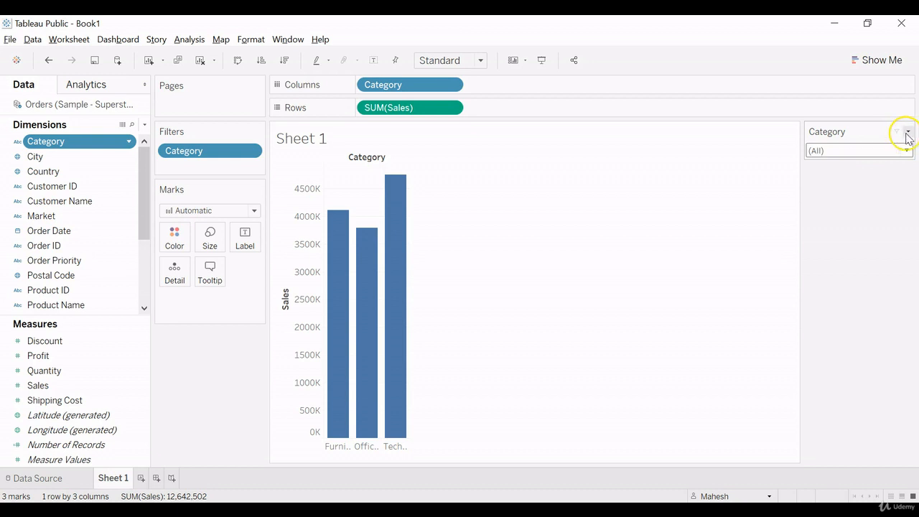
Change the Category filter to Single Value (slider) and step it through Furniture, Office Supplies and Technology, back to all values.
left_click(908, 136)
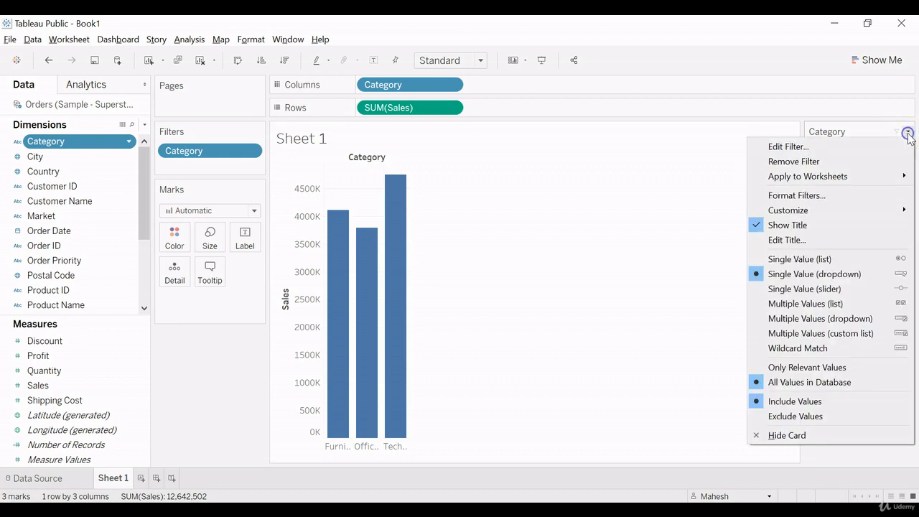
left_click(828, 288)
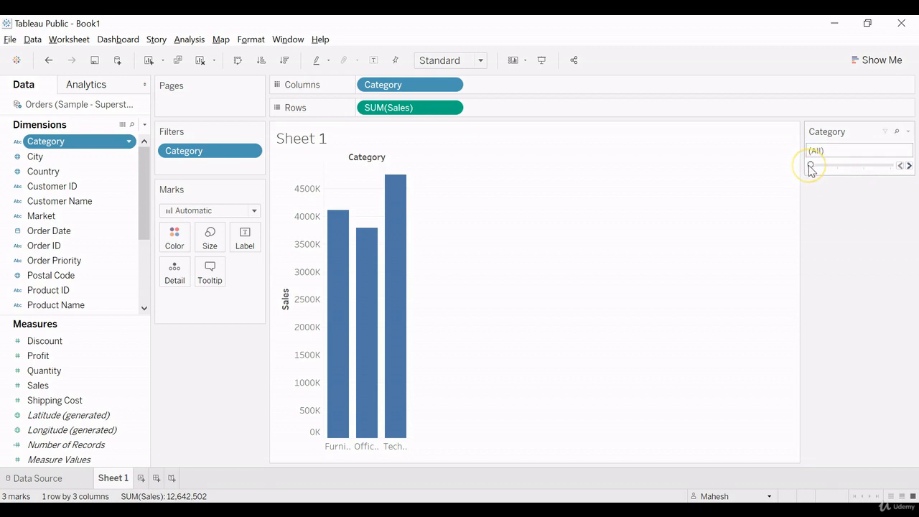
left_click(908, 166)
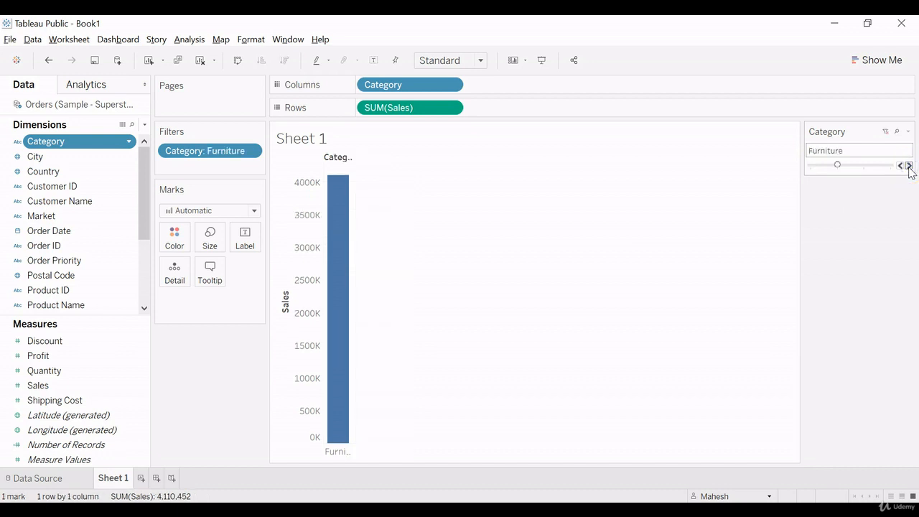
left_click(909, 166)
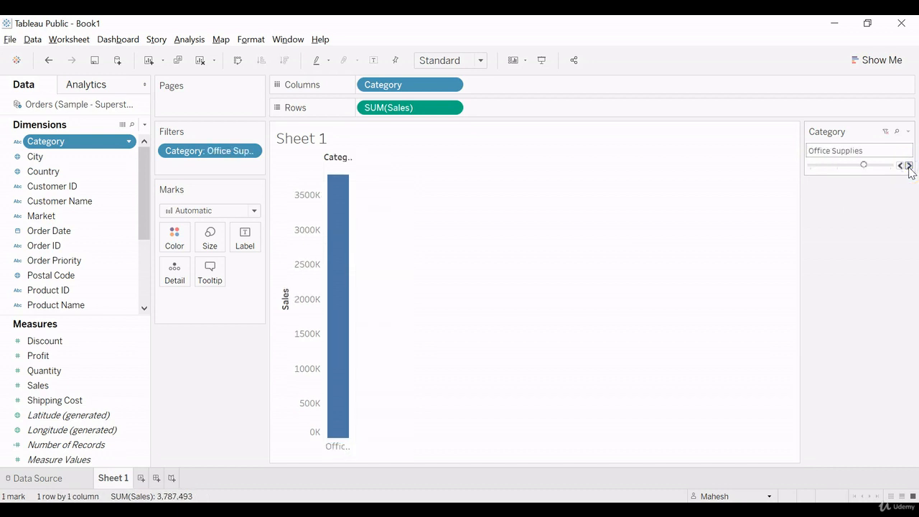
left_click(908, 166)
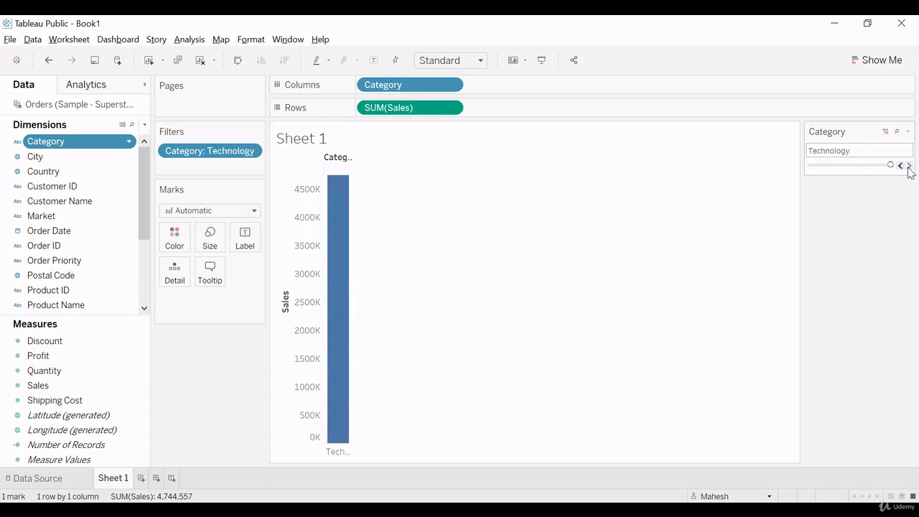
left_click(901, 166)
left_click(901, 166)
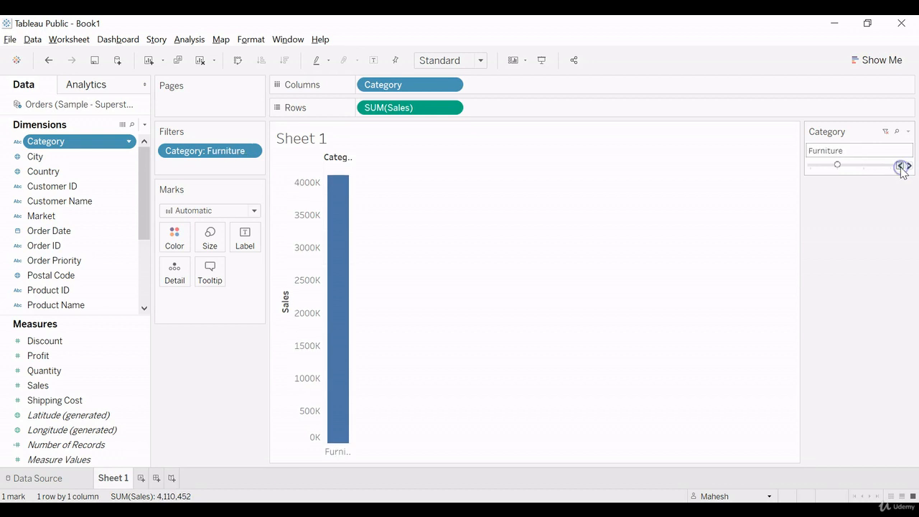
left_click(901, 166)
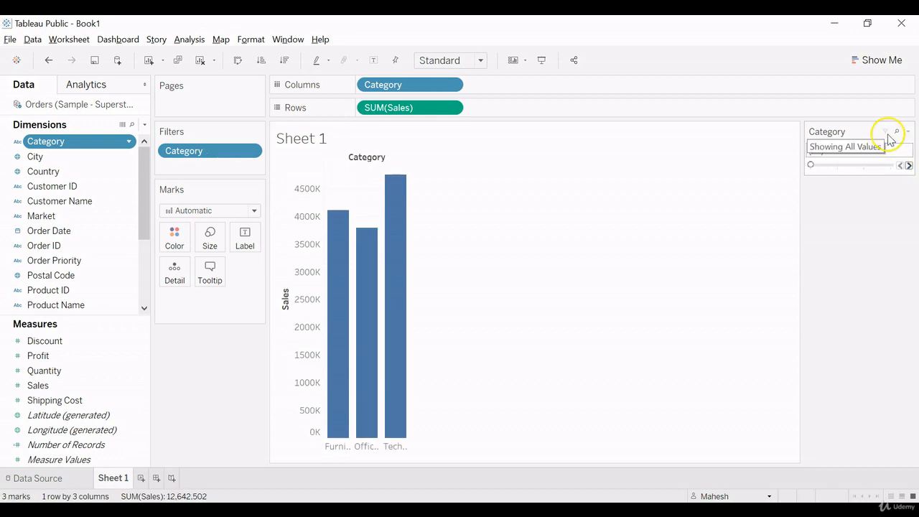
Try the Category filter's Multiple Values (list) display, and change it to Multiple Values (dropdown).
left_click(910, 132)
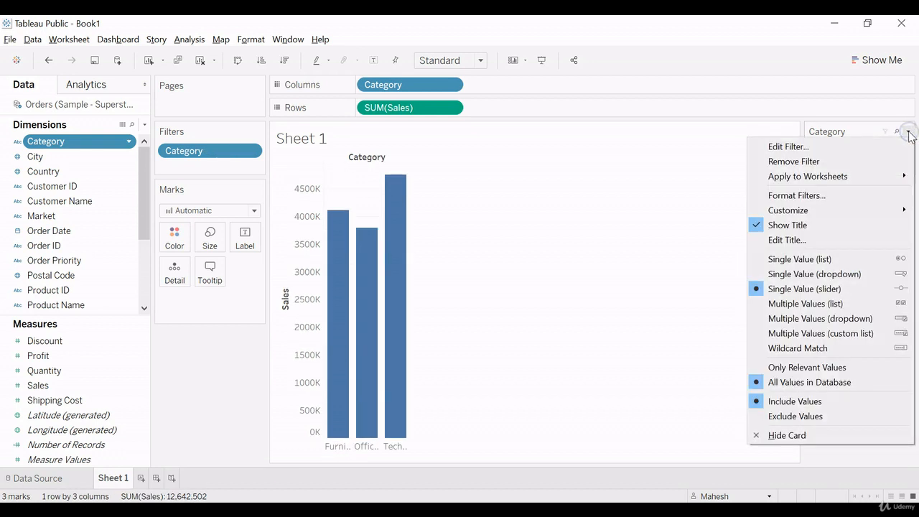
left_click(843, 304)
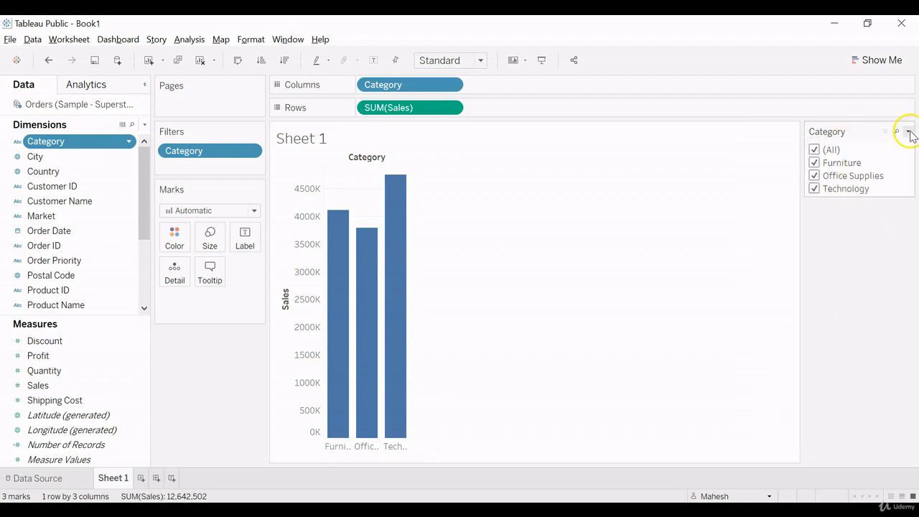
left_click(909, 133)
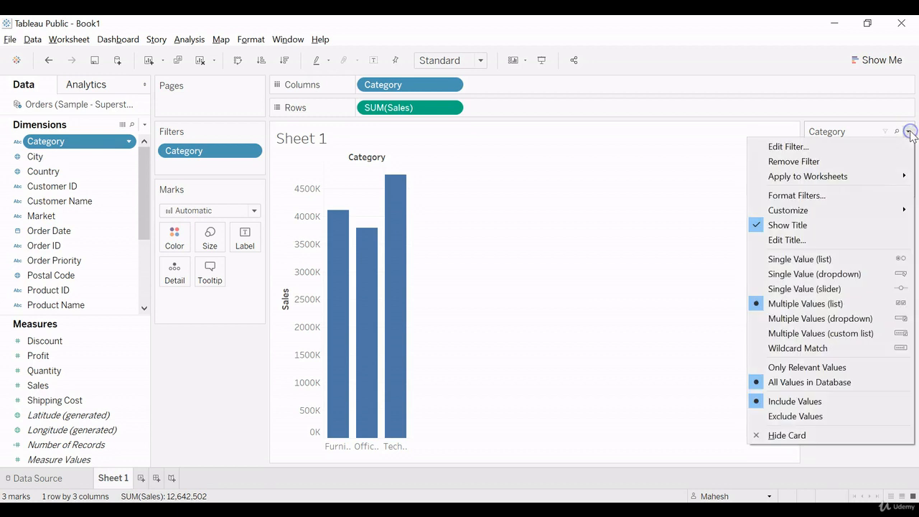
left_click(830, 326)
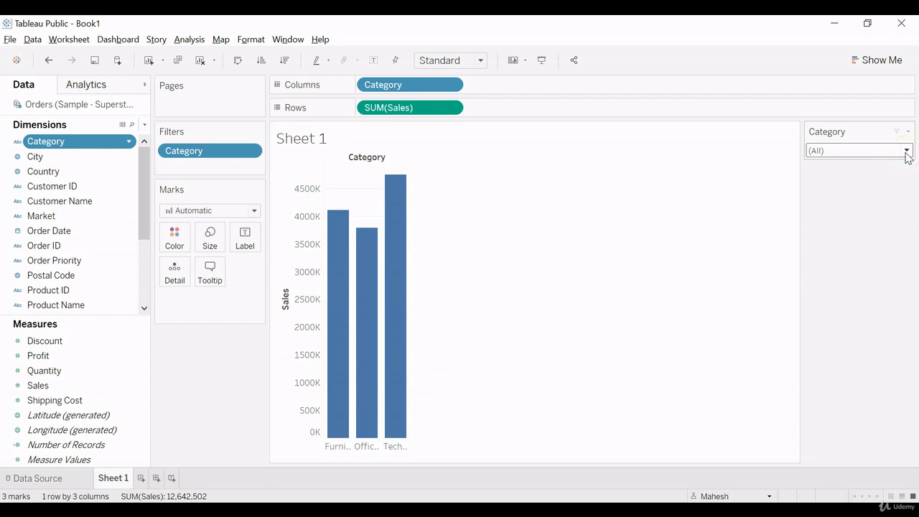
Exclude Office Supplies and Furniture in the multiple-value Category dropdown, and reset the filter to all values.
left_click(907, 151)
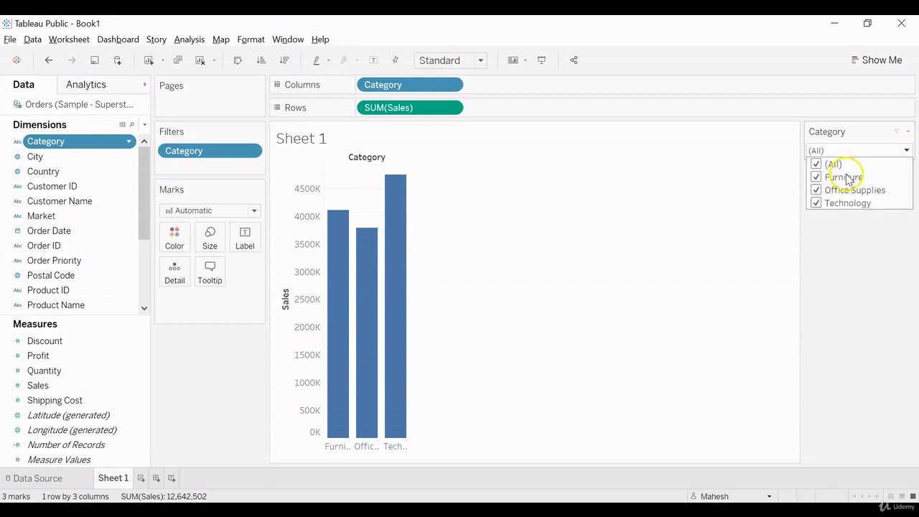
left_click(827, 191)
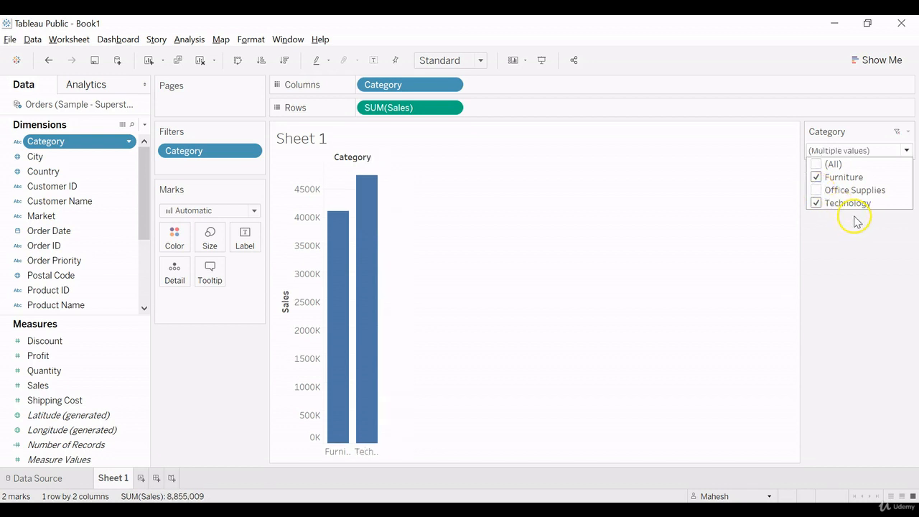
left_click(816, 176)
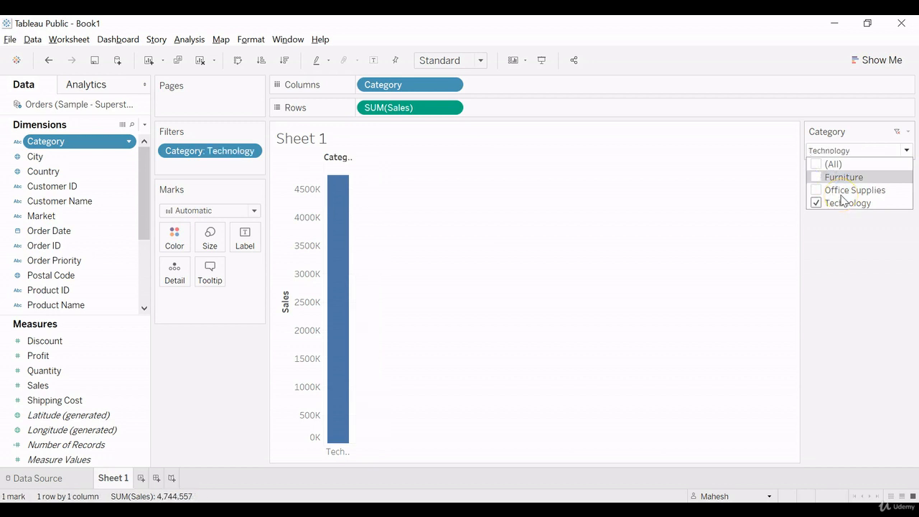
left_click(897, 132)
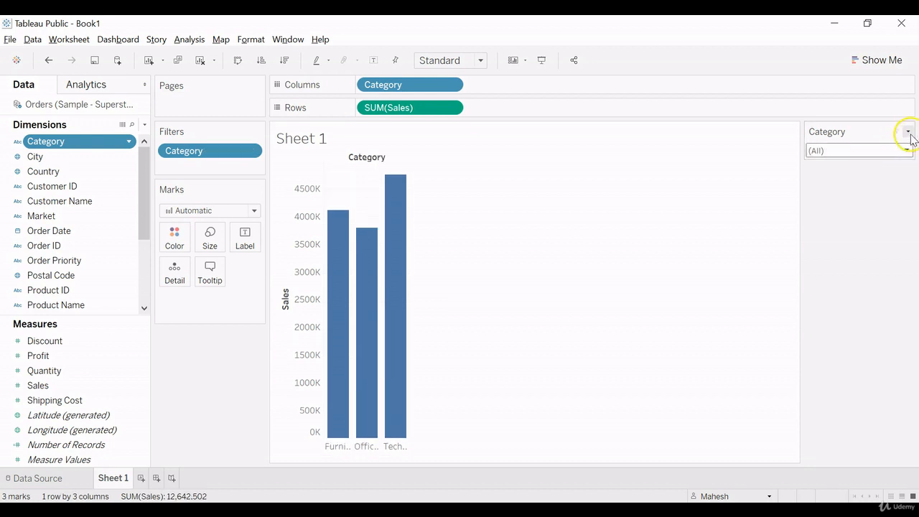
Change the Category filter to Multiple Values (custom list), add "Furnitur" as an item, and remove it.
left_click(908, 131)
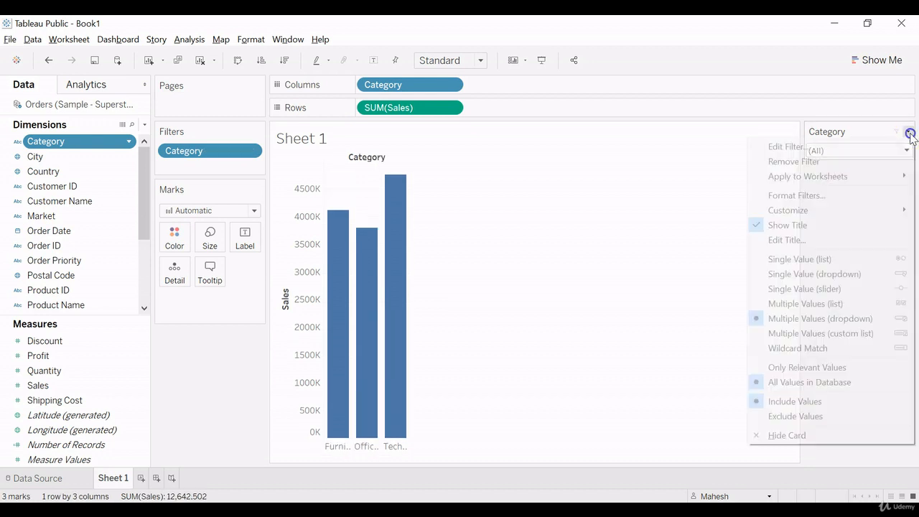
left_click(848, 333)
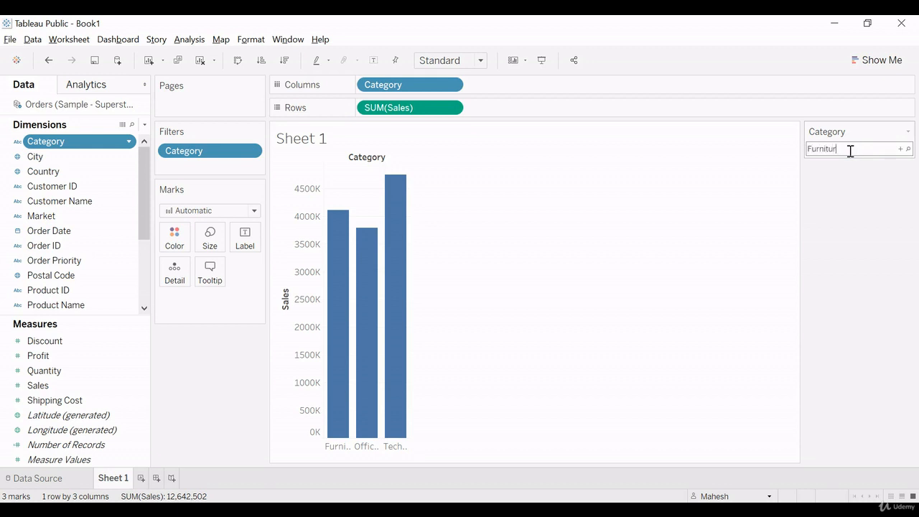
left_click(902, 152)
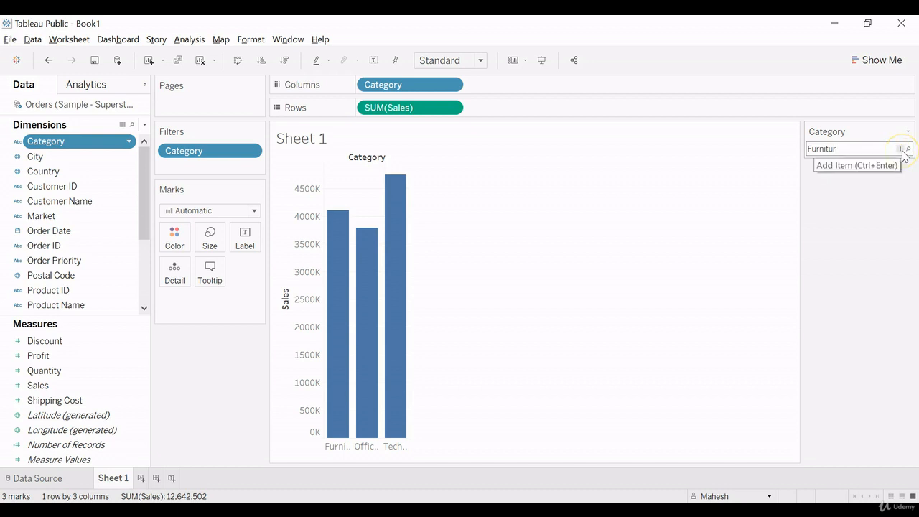
left_click(902, 150)
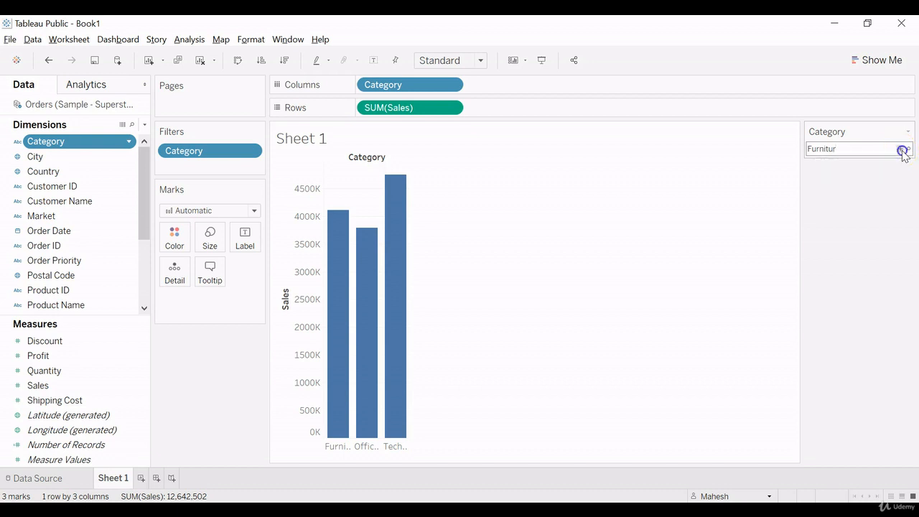
left_click(858, 166)
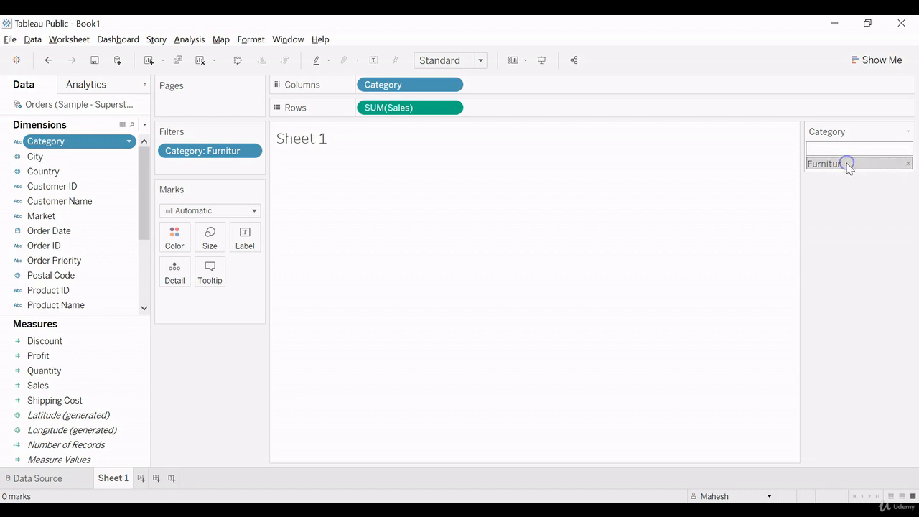
left_click(908, 163)
Search the custom list for "Furniture", filter the chart to that value, and remove it from the list.
left_click(832, 152)
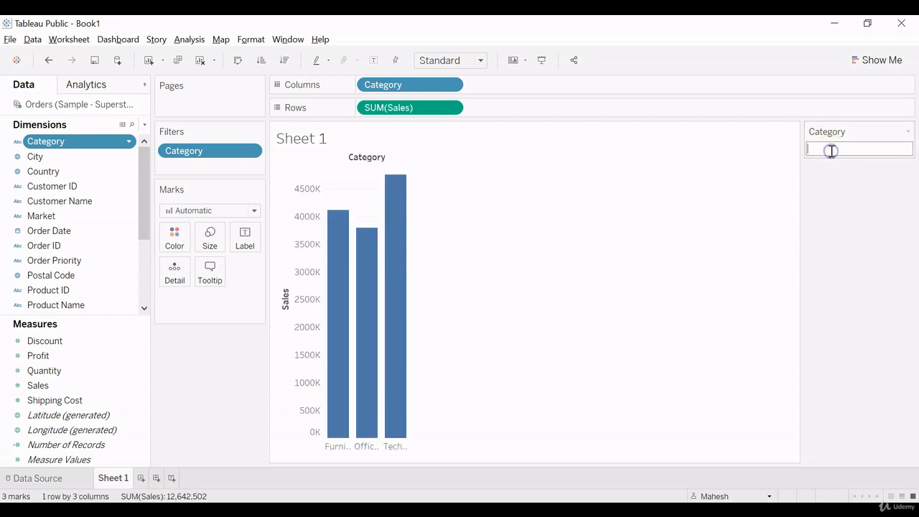
mouse_move(347, 440)
left_click(905, 150)
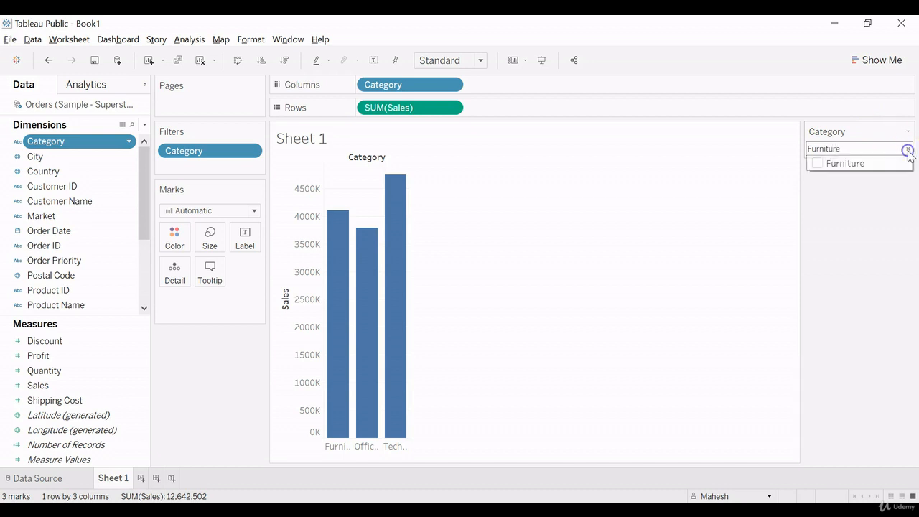
left_click(818, 163)
left_click(852, 220)
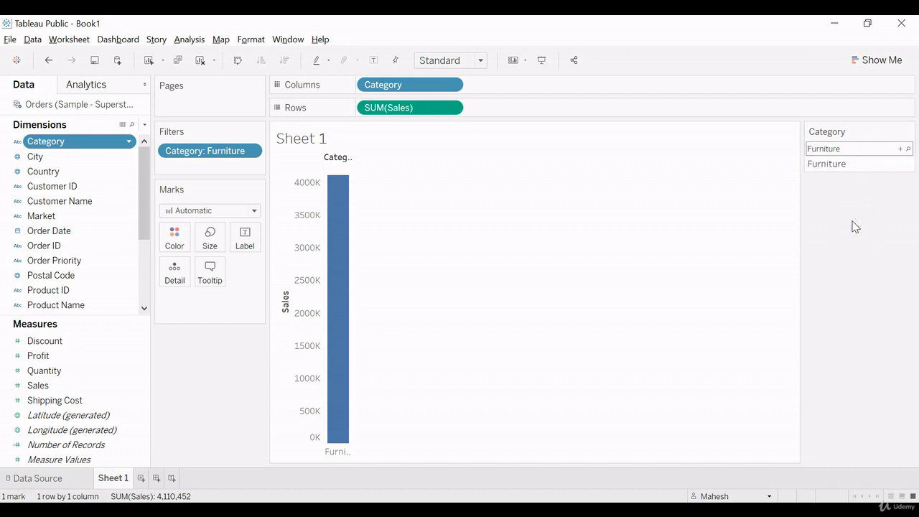
left_click(851, 206)
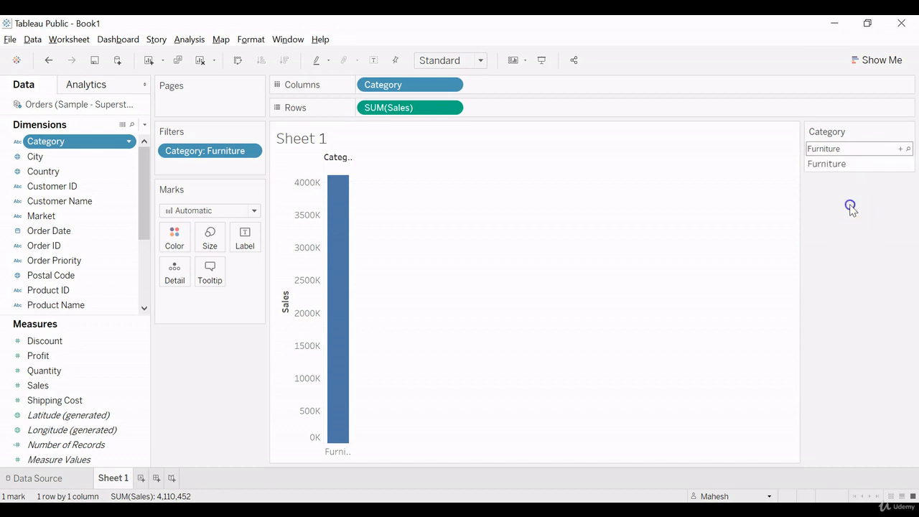
left_click(842, 167)
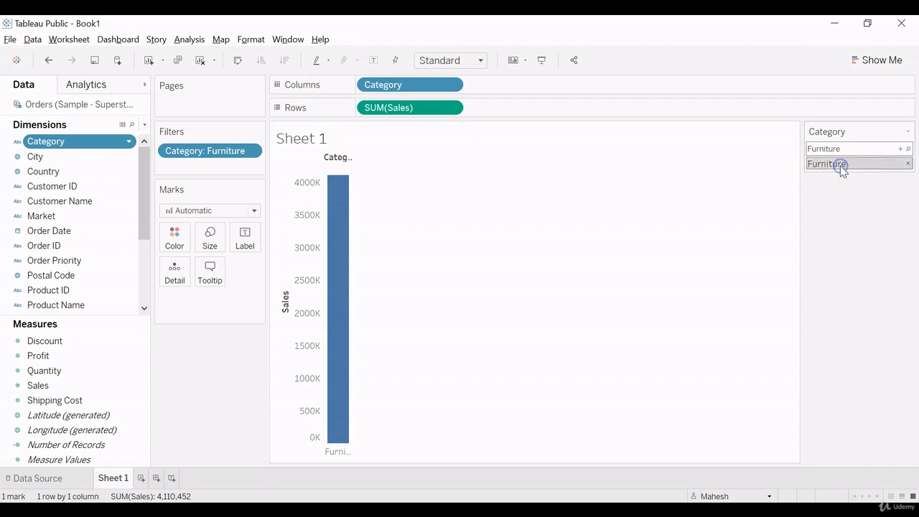
left_click(909, 164)
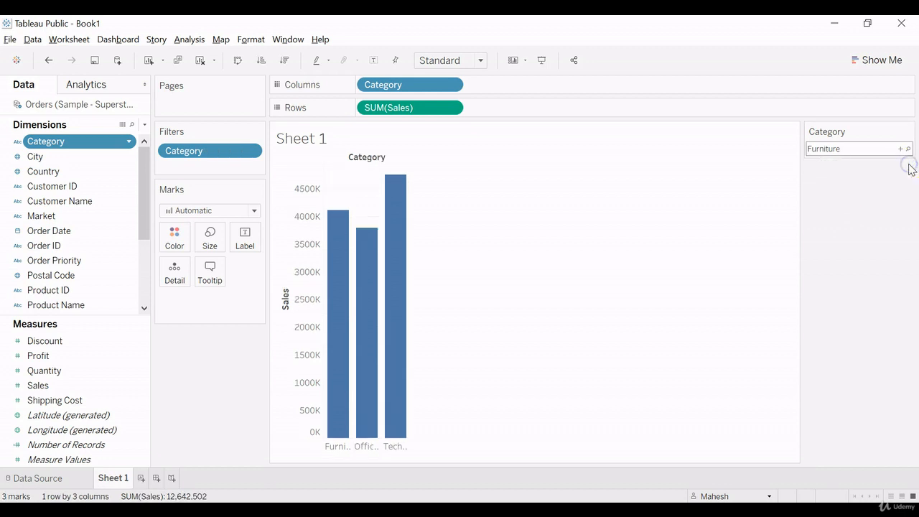
left_click(877, 151)
left_click_drag(878, 151, 734, 155)
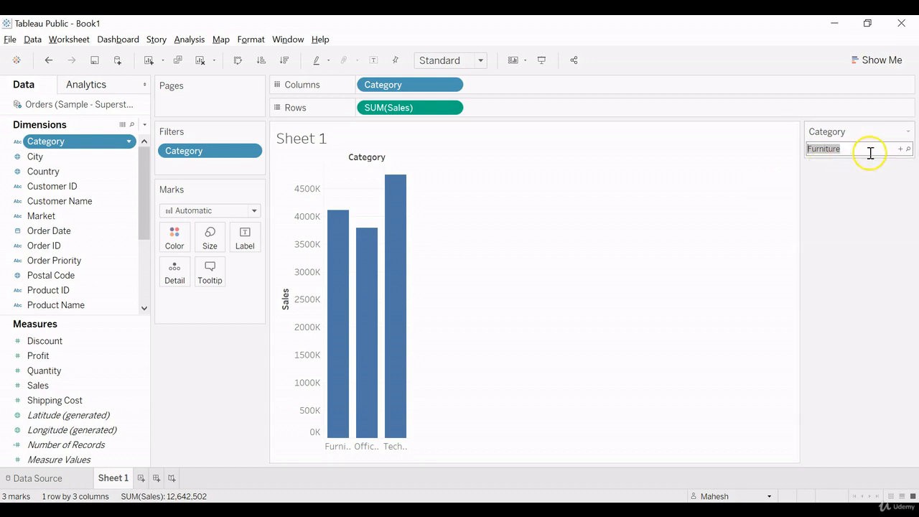
Change the Category filter's display to Wildcard Match.
left_click(908, 133)
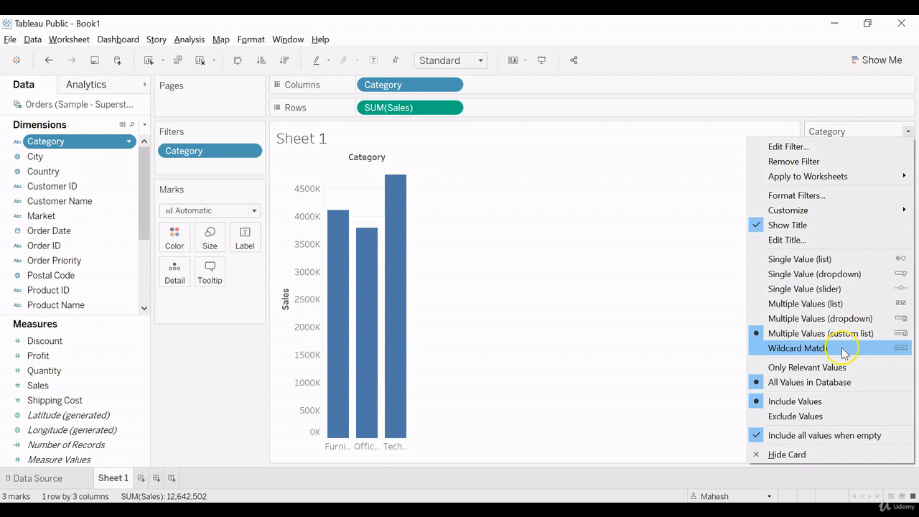
left_click(797, 347)
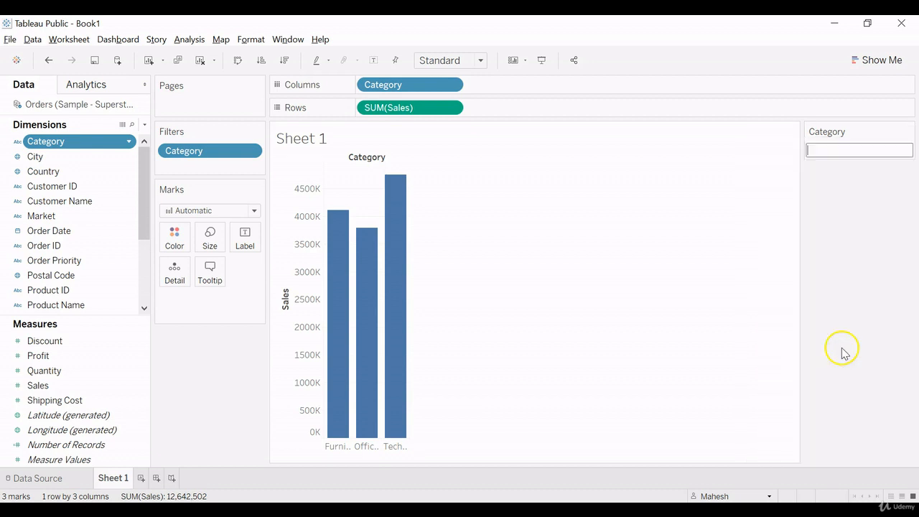
left_click(907, 131)
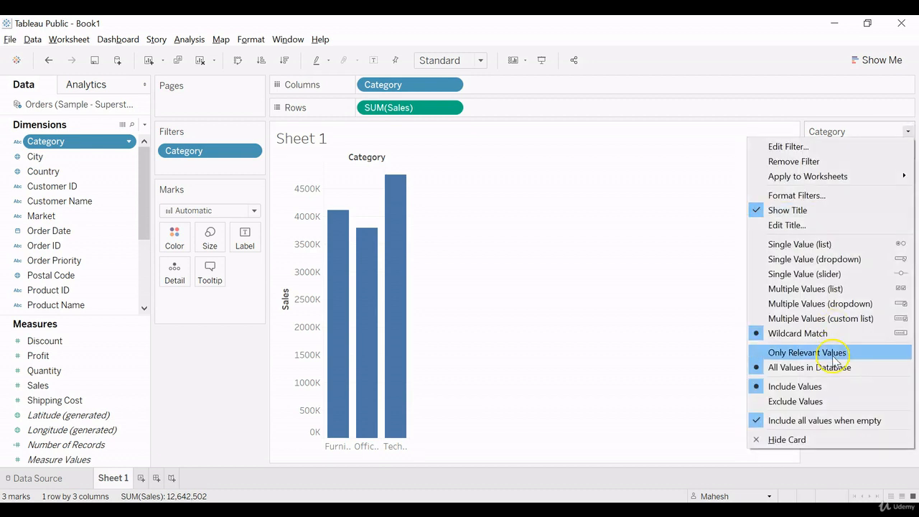
left_click(825, 335)
Filter the chart with the Category wildcard text "F", and replace it with "OFF".
left_click(835, 150)
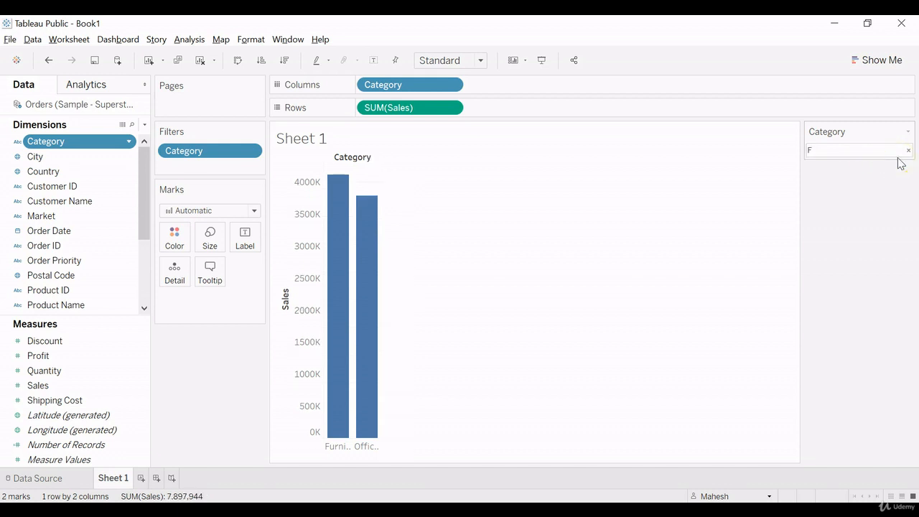
double_click(821, 152)
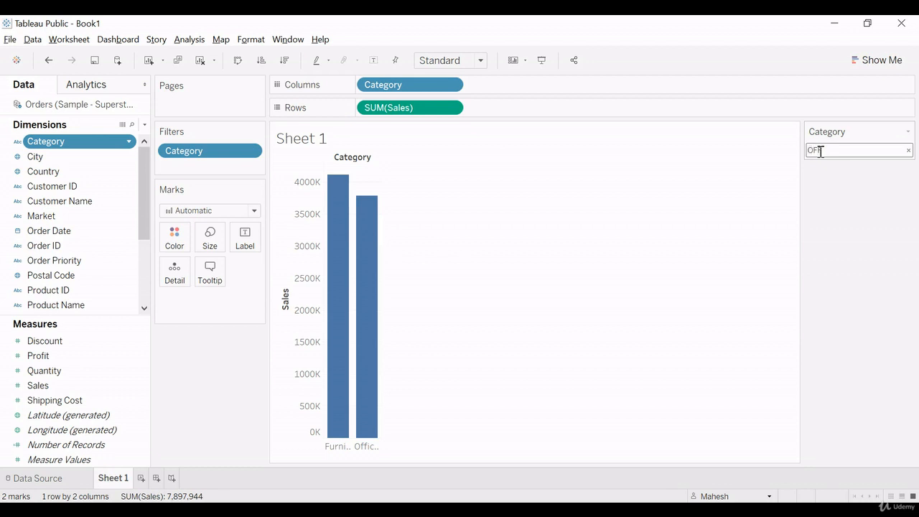
left_click(857, 171)
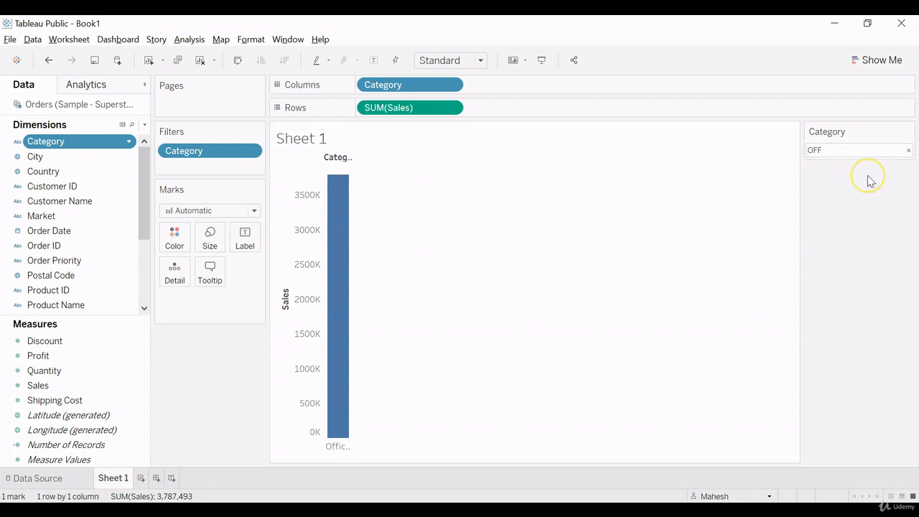
left_click(906, 133)
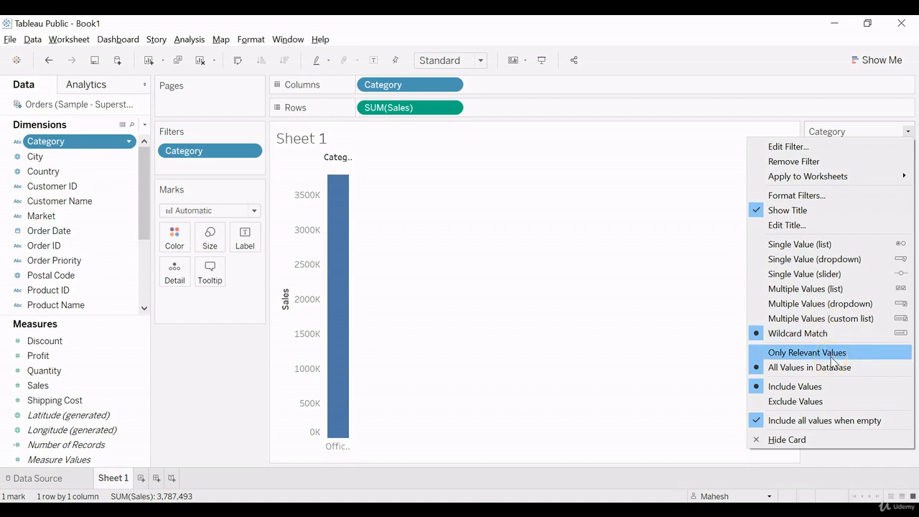
left_click(800, 375)
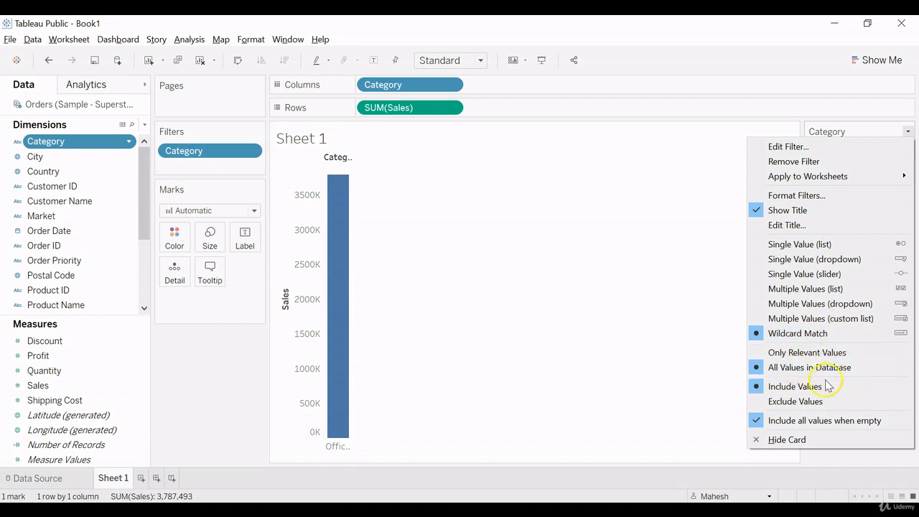
left_click(670, 328)
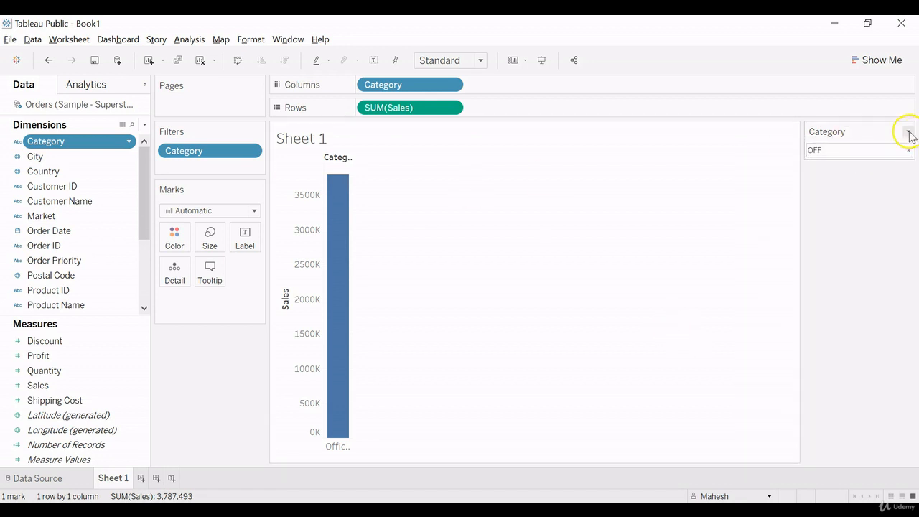
Change the Category filter's display to Multiple Values (dropdown), and switch it to Multiple Values (list).
left_click(908, 132)
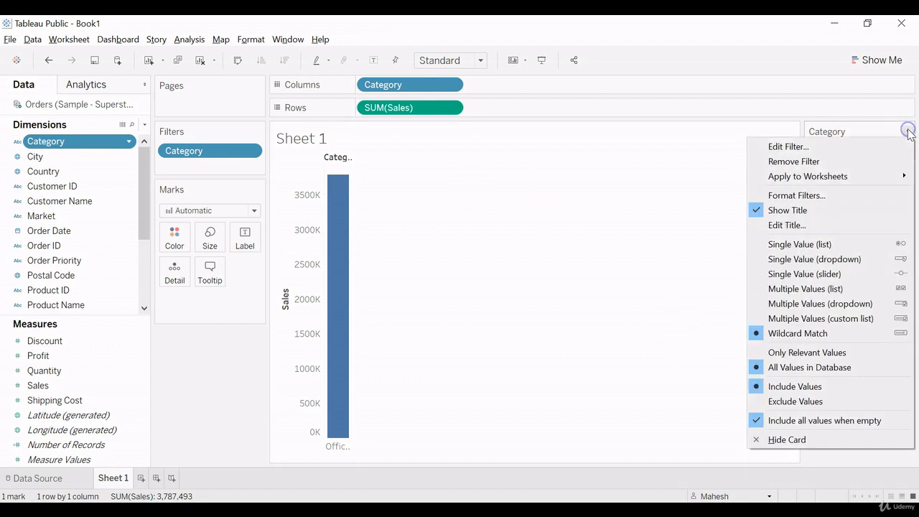
left_click(819, 304)
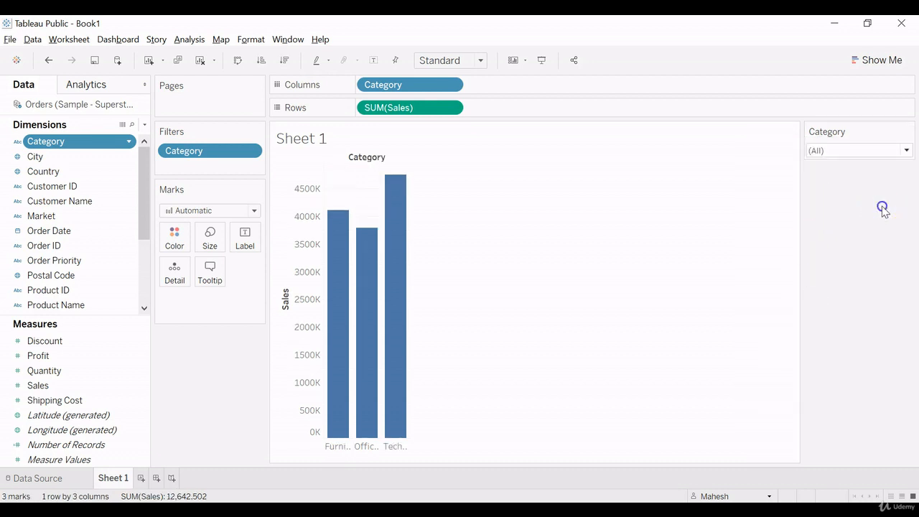
left_click(908, 131)
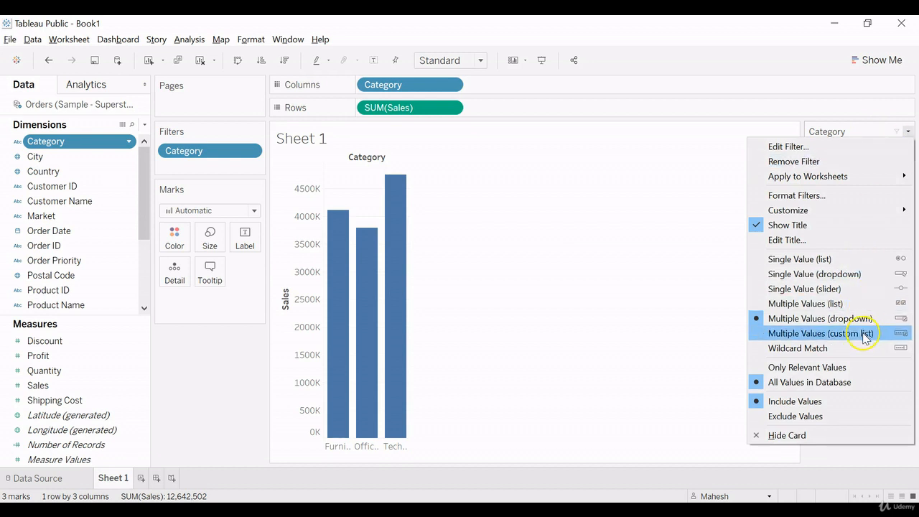
left_click(815, 304)
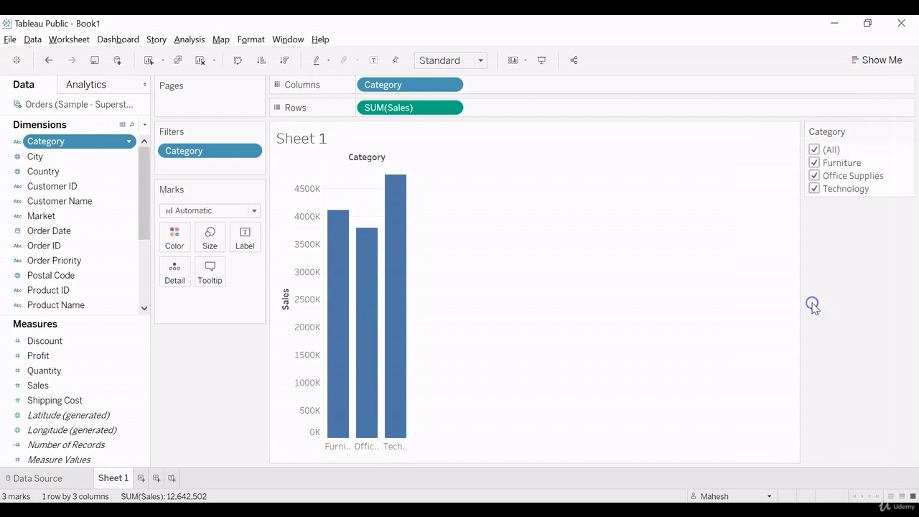
Exclude Office Supplies with the Category filter in Exclude Values mode, and reset the filter to all values.
left_click(908, 131)
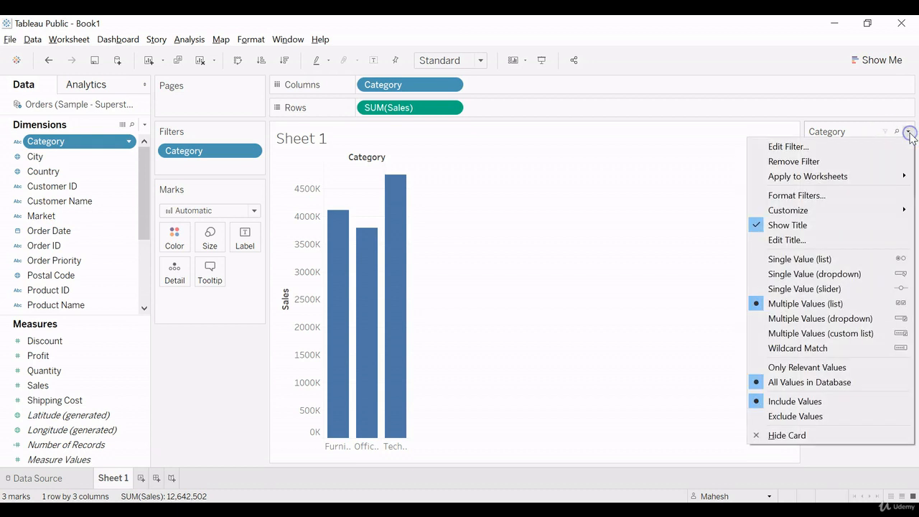
left_click(799, 417)
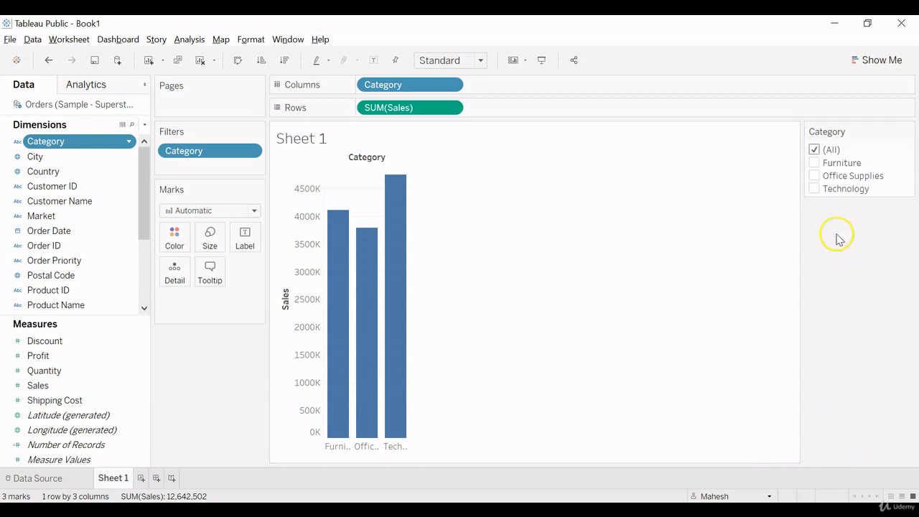
left_click(815, 176)
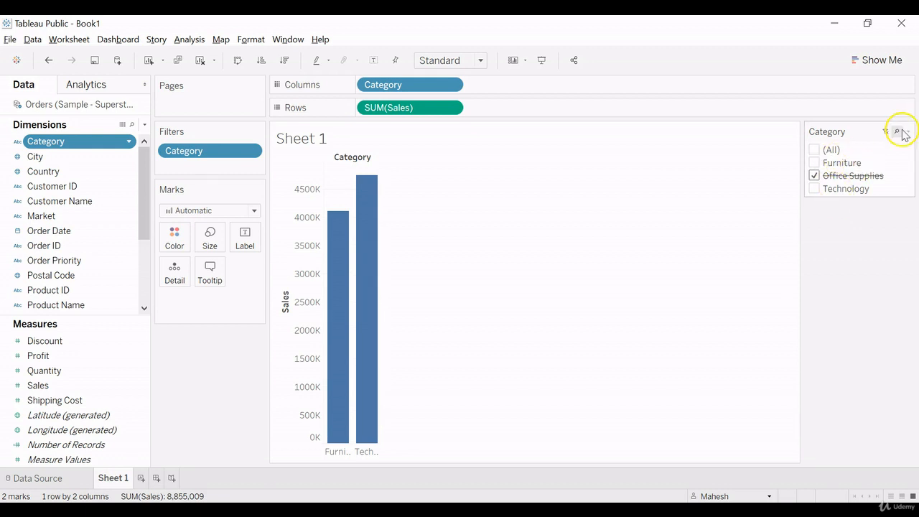
left_click(886, 132)
Deselect Furniture with the Category filter in Include Values mode, and restore all values.
left_click(908, 132)
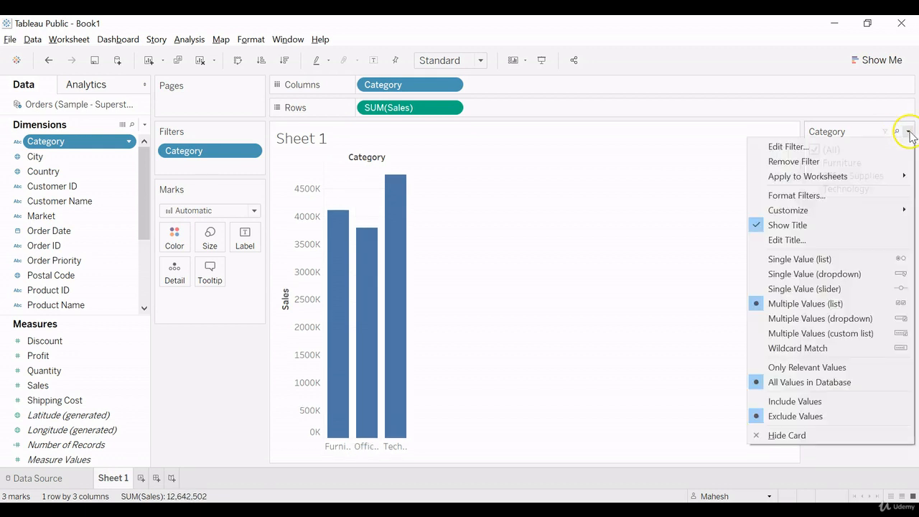
left_click(811, 402)
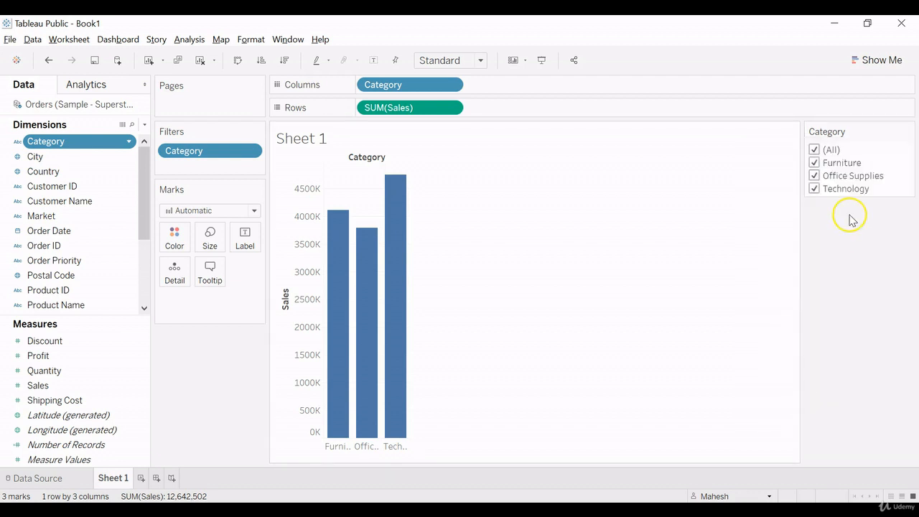
left_click(814, 162)
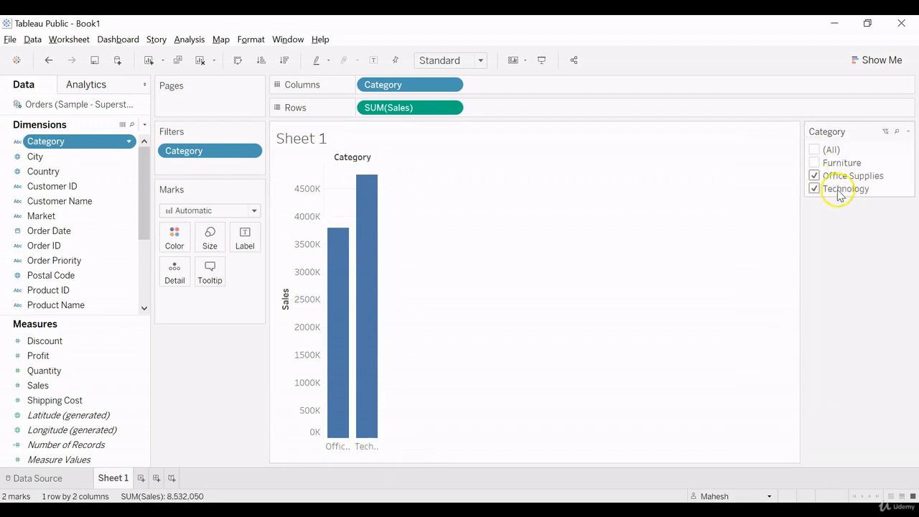
mouse_move(380, 386)
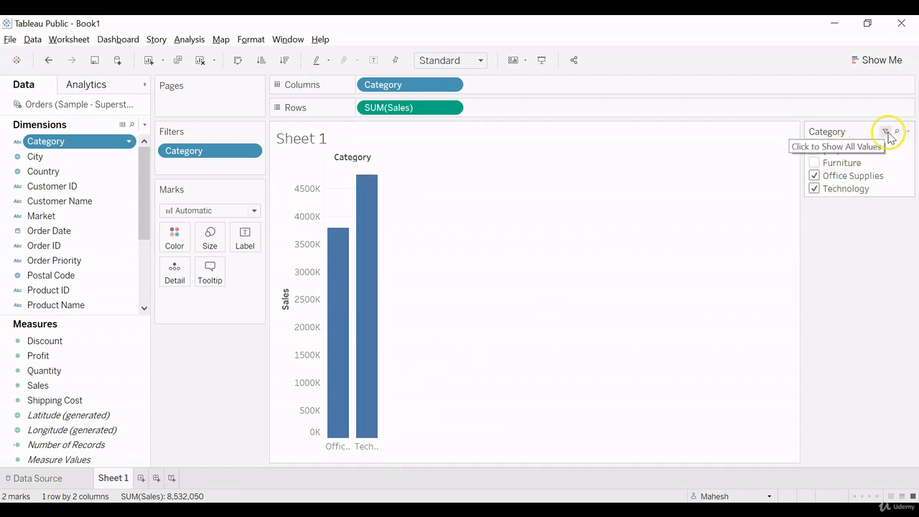
left_click(888, 133)
Switch the Category filter to Exclude Values and mark Furniture for exclusion.
left_click(908, 132)
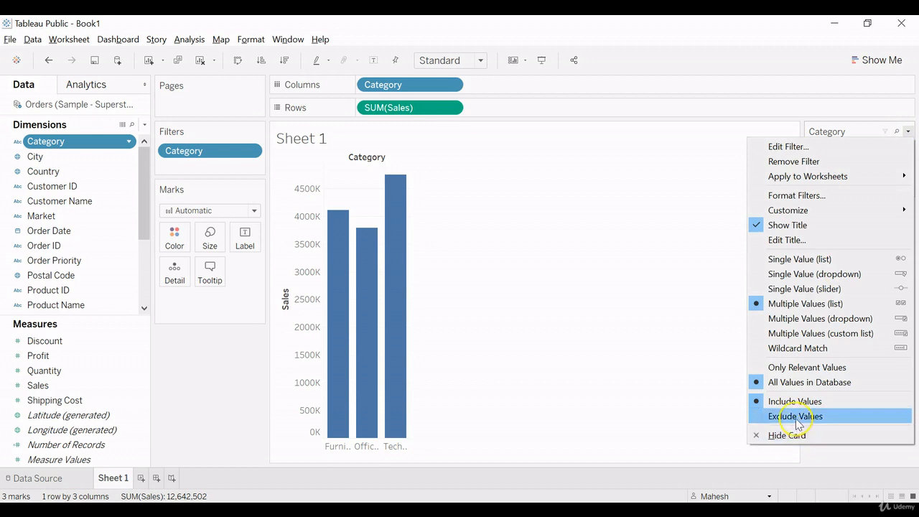
left_click(796, 418)
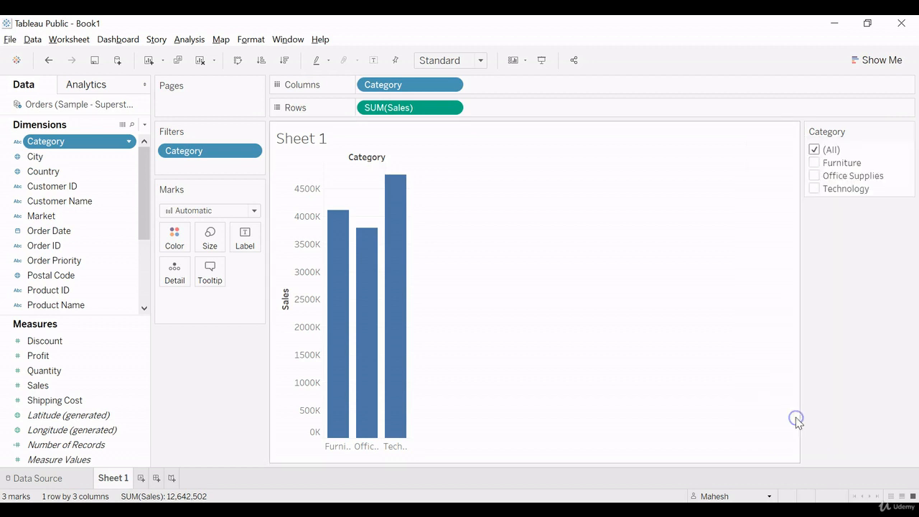
left_click(814, 163)
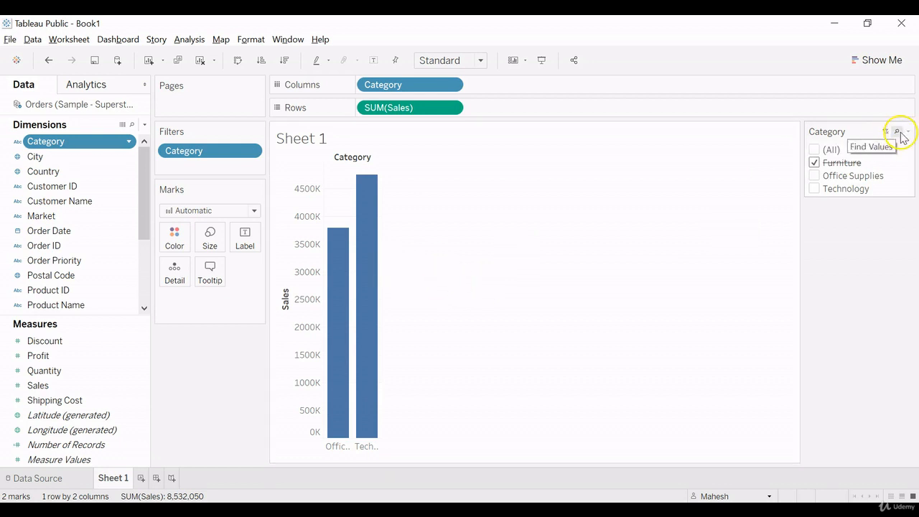
Reset the Category filter to all values and hide its filter card.
left_click(885, 134)
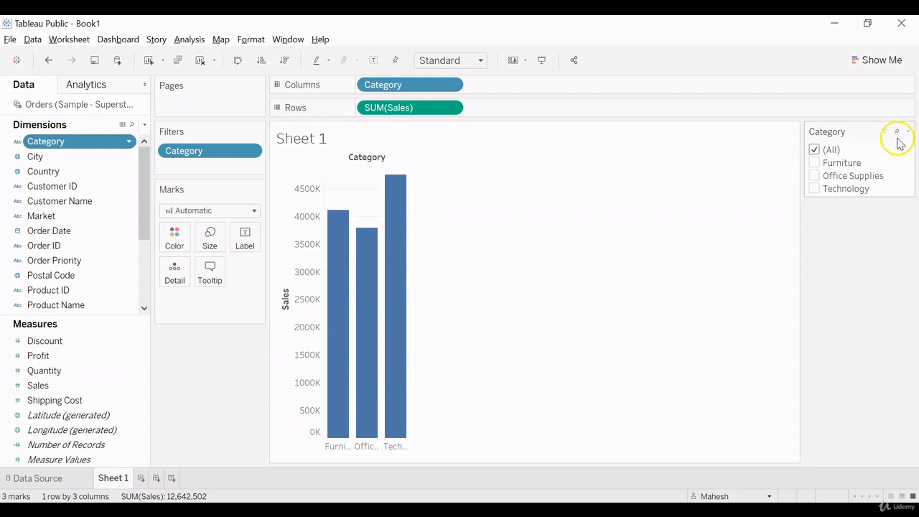
left_click(909, 132)
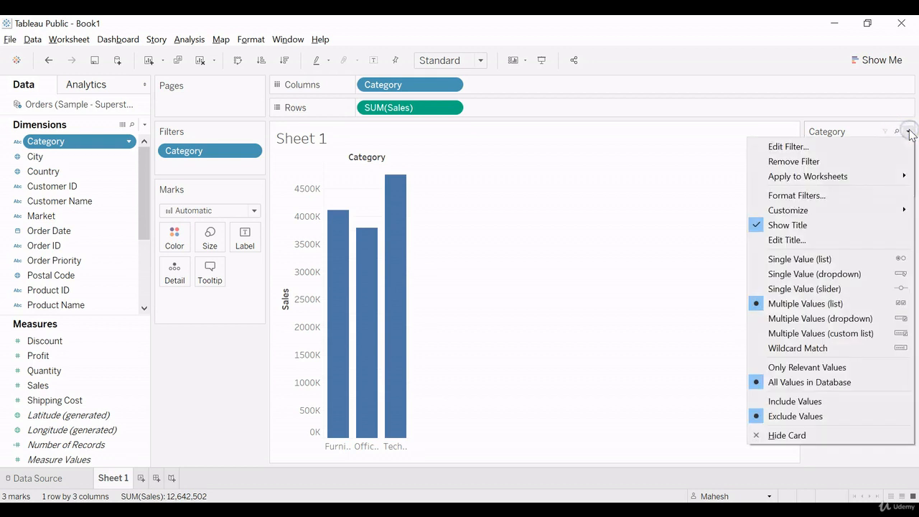
left_click(787, 435)
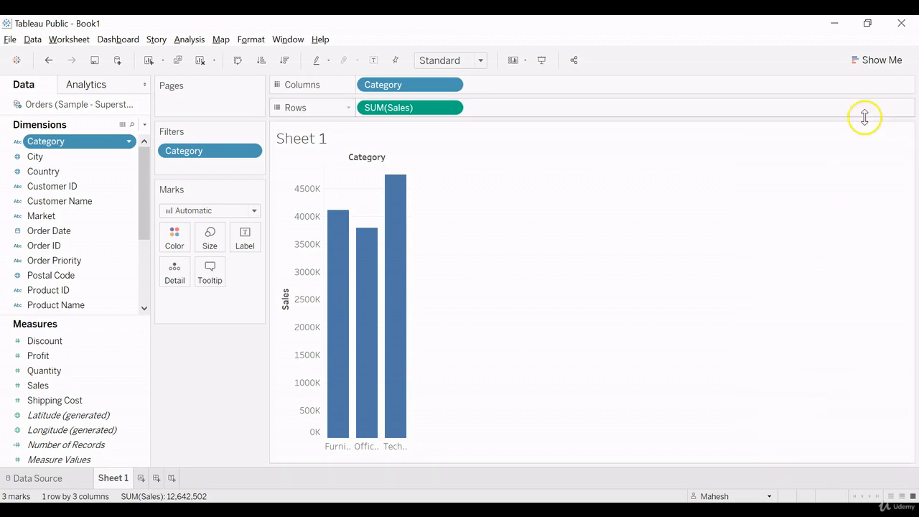